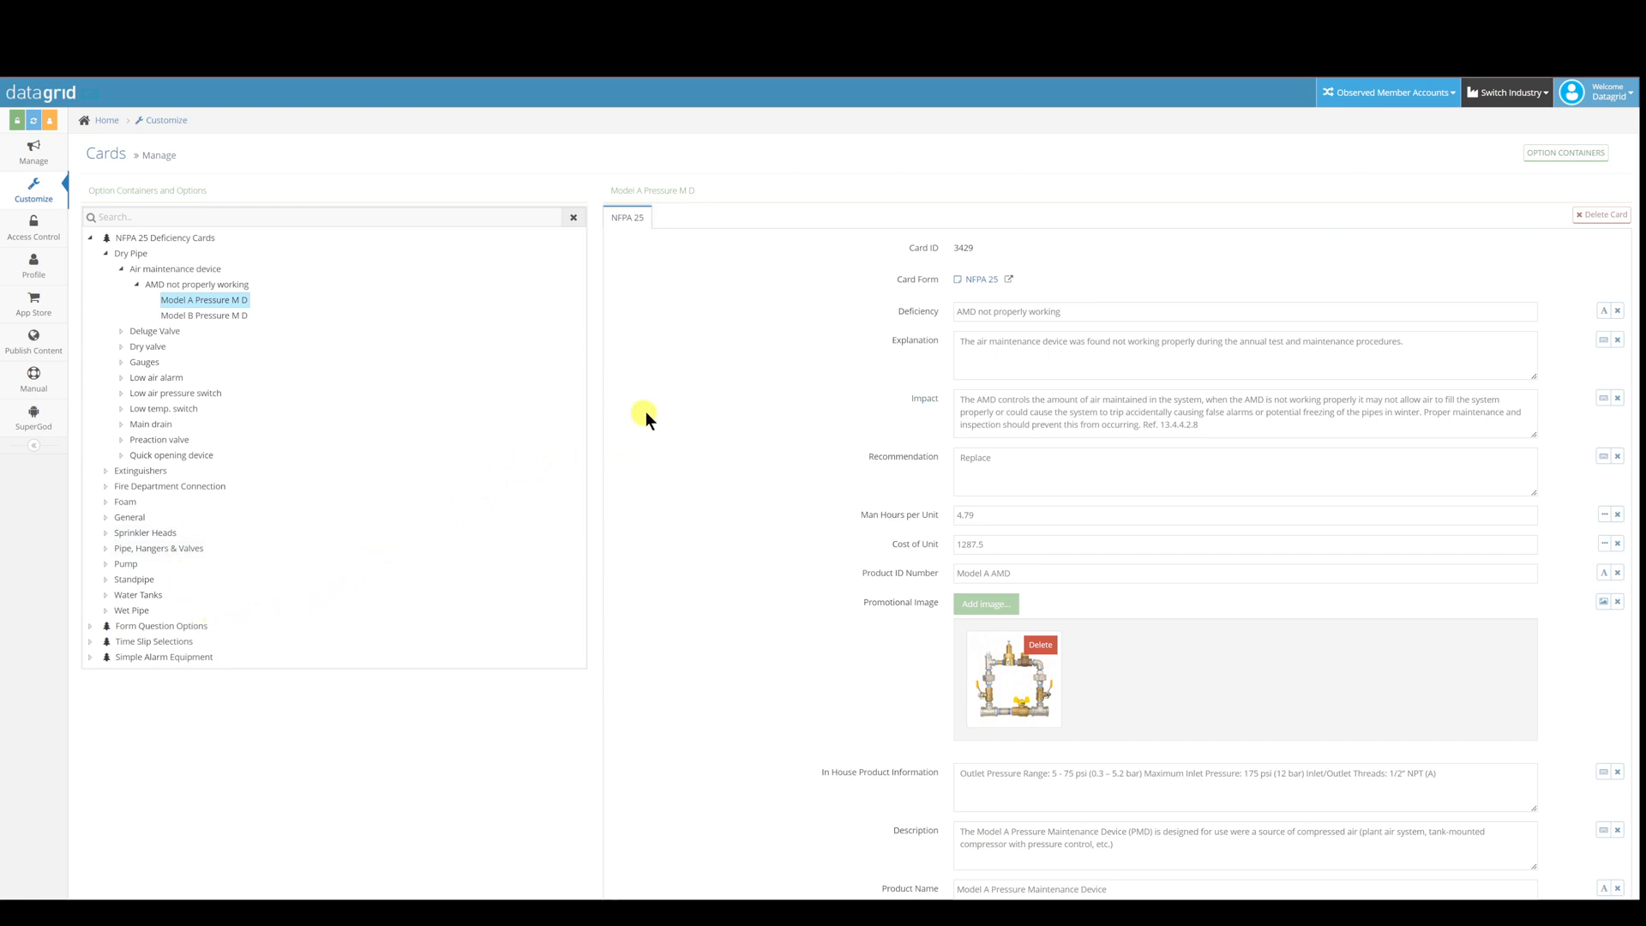
# Step: Open the forms list and filter it to the Card form type
pyautogui.moveTo(34, 189)
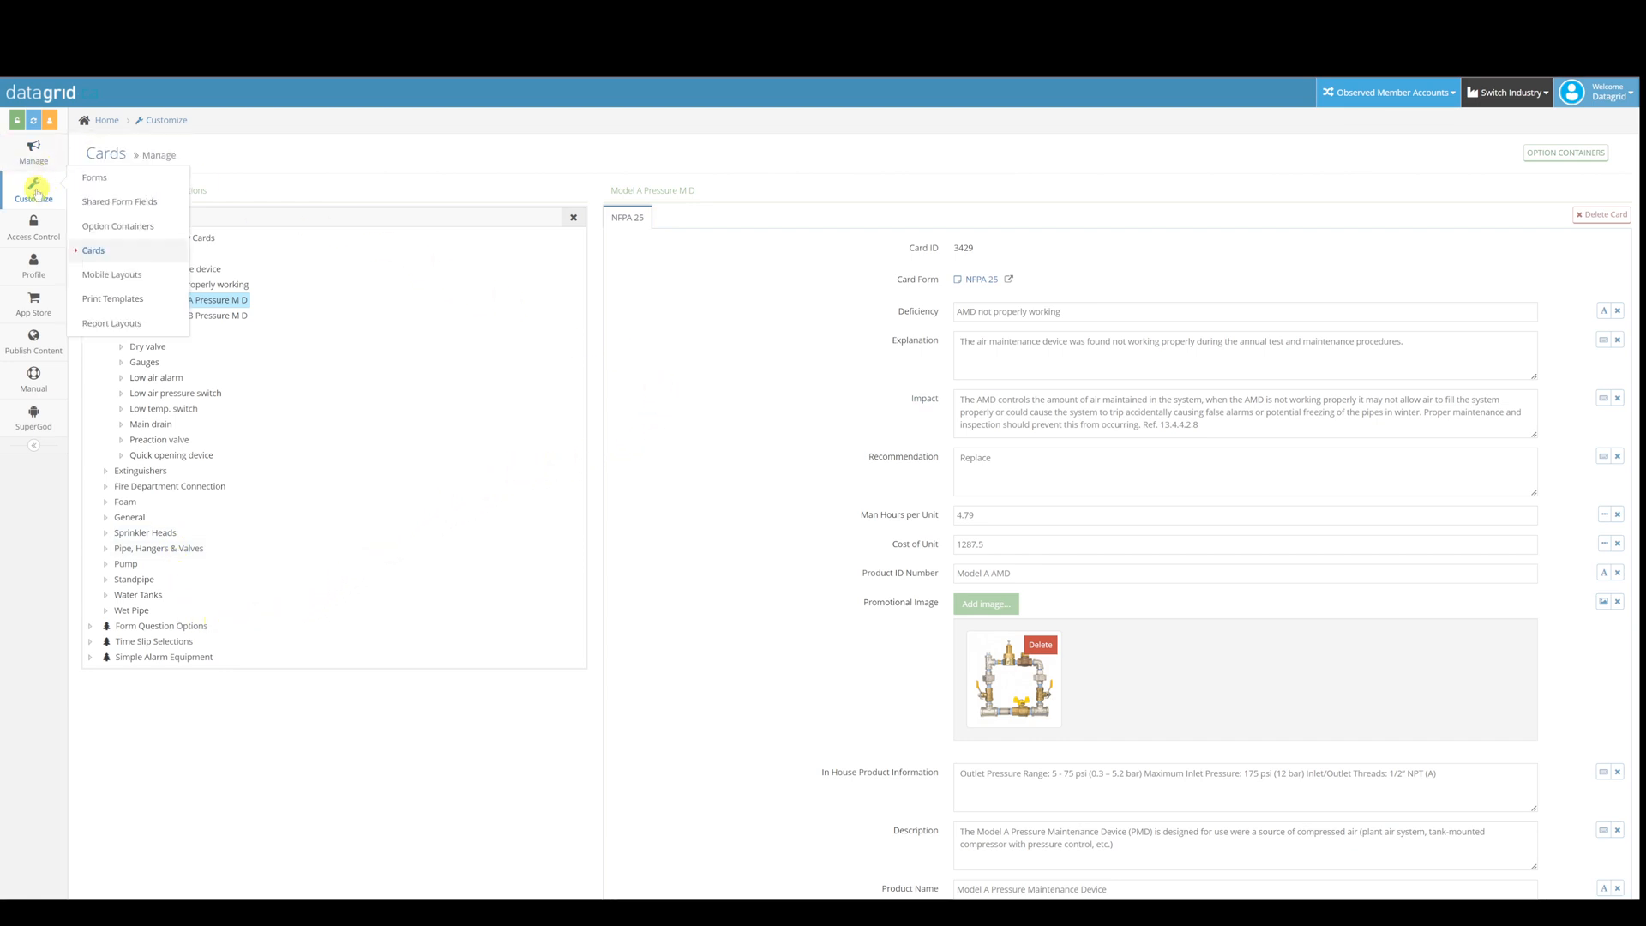
pyautogui.click(94, 178)
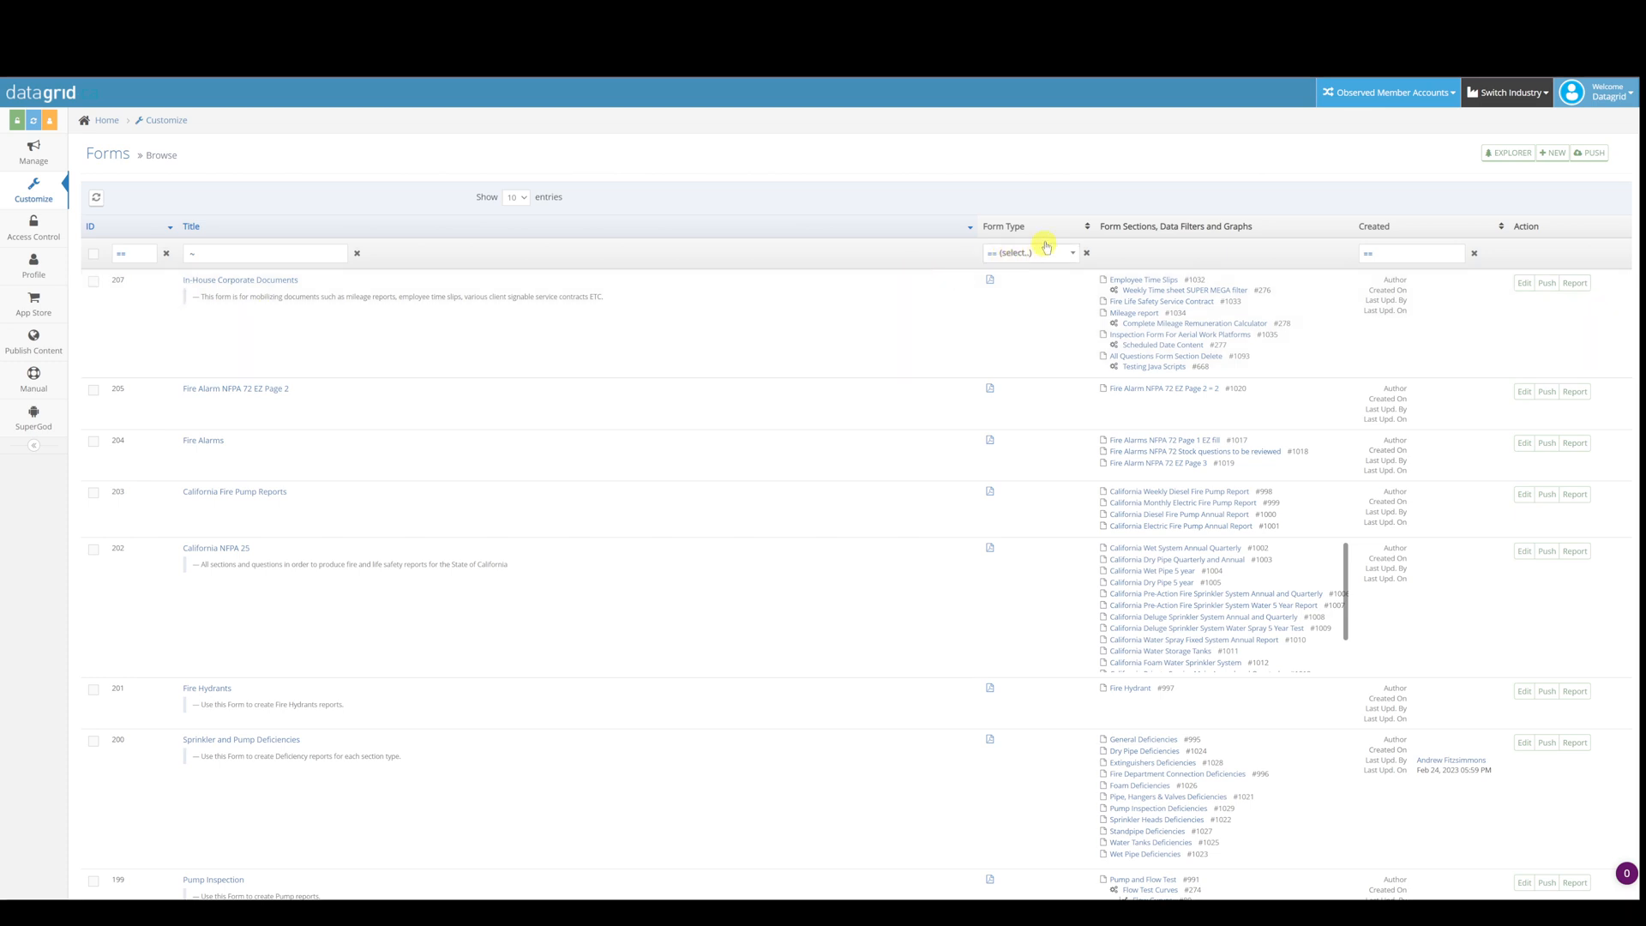
pyautogui.click(1071, 255)
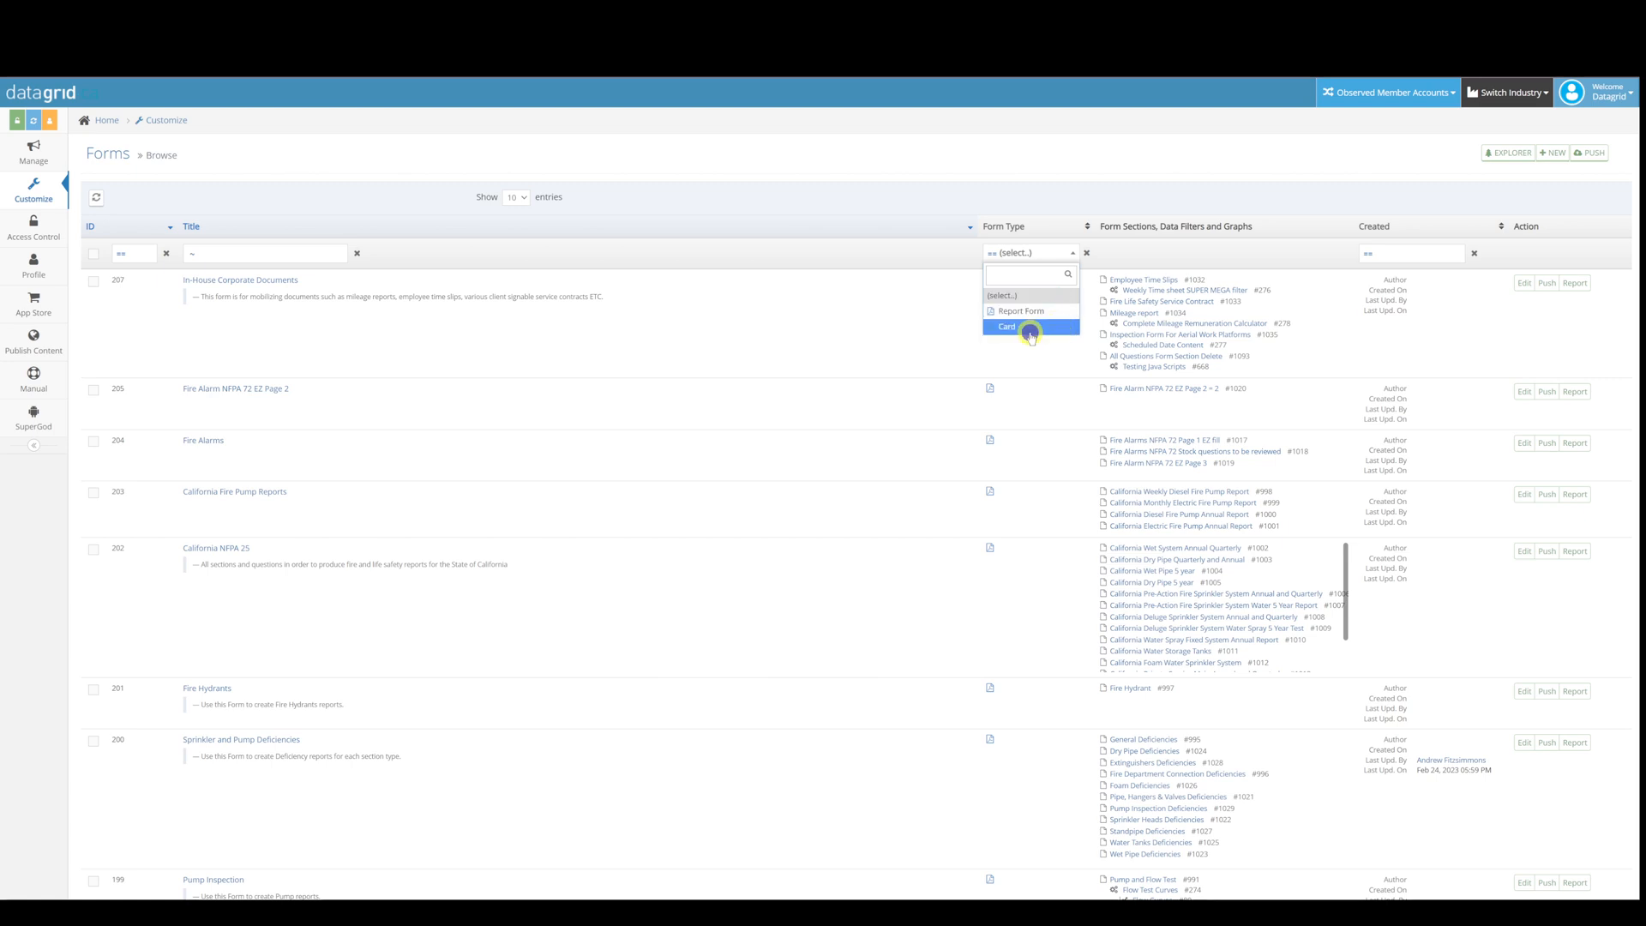
pyautogui.click(1028, 326)
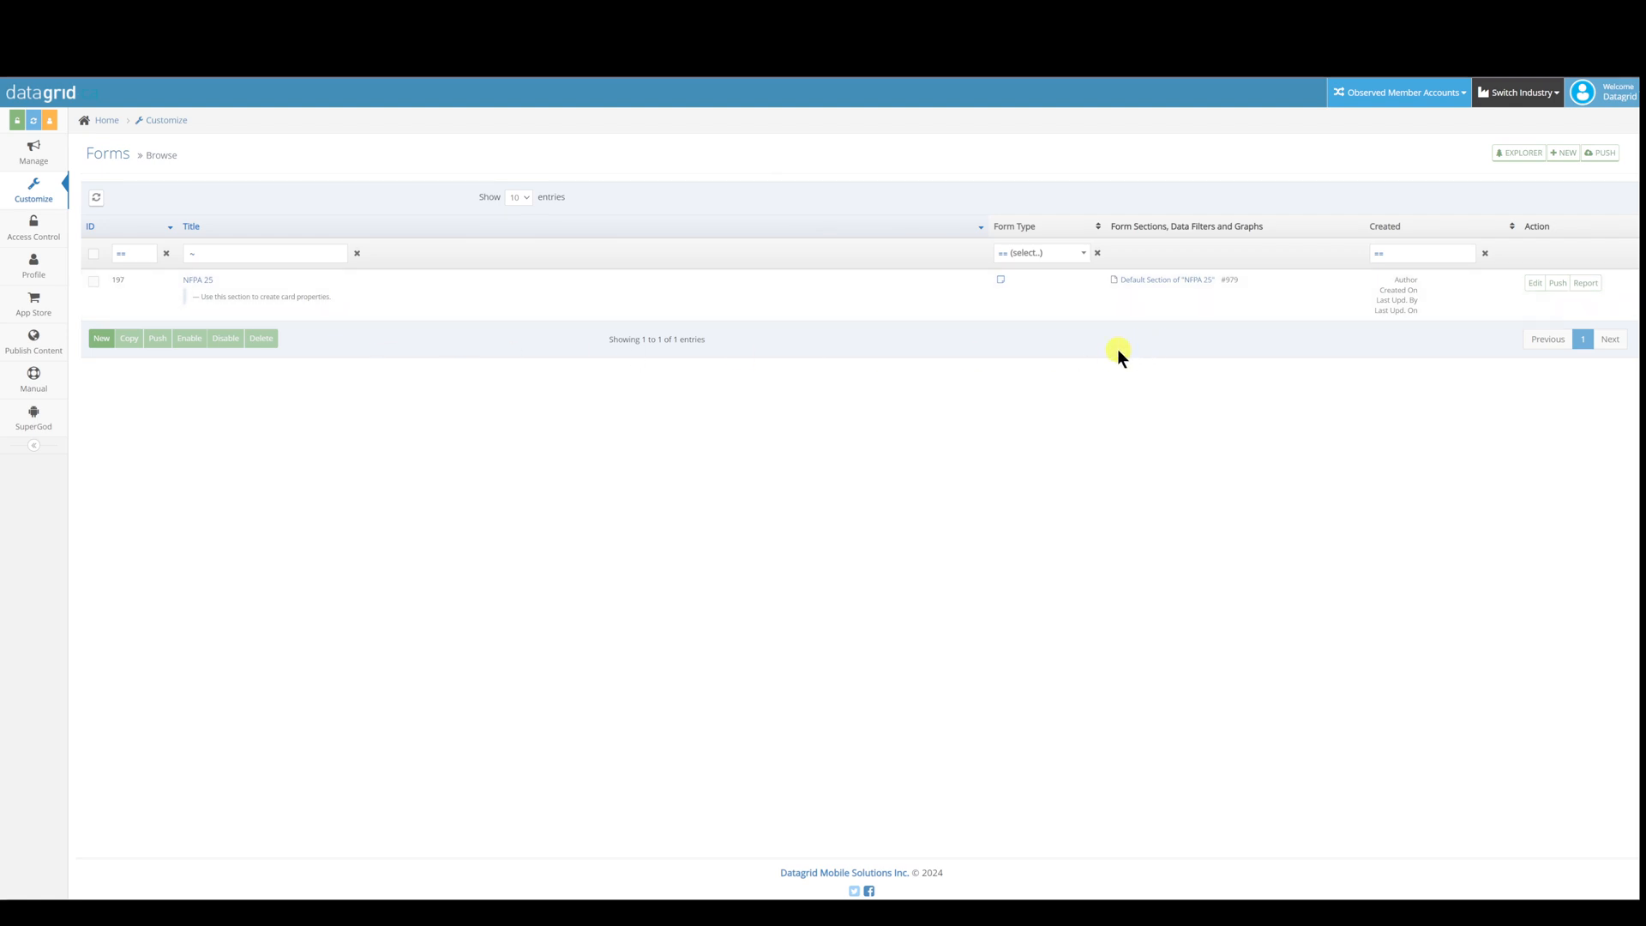
# Step: Open the default section of the NFPA 25 form and review its enabled and unused shared form fields
pyautogui.click(204, 283)
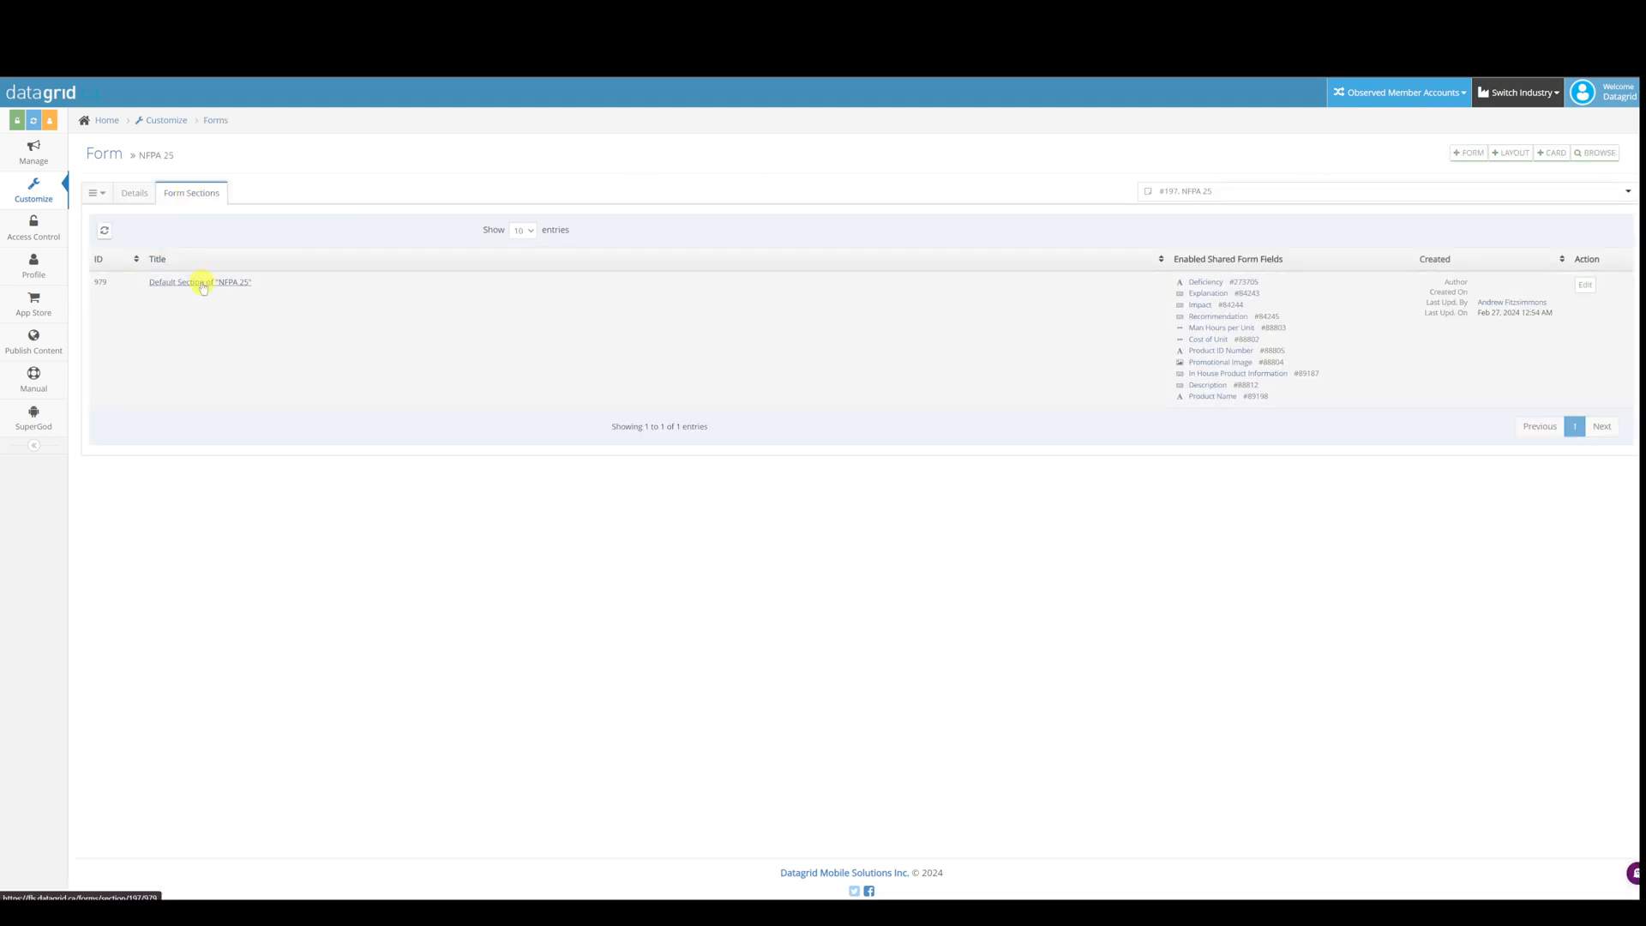
pyautogui.click(203, 287)
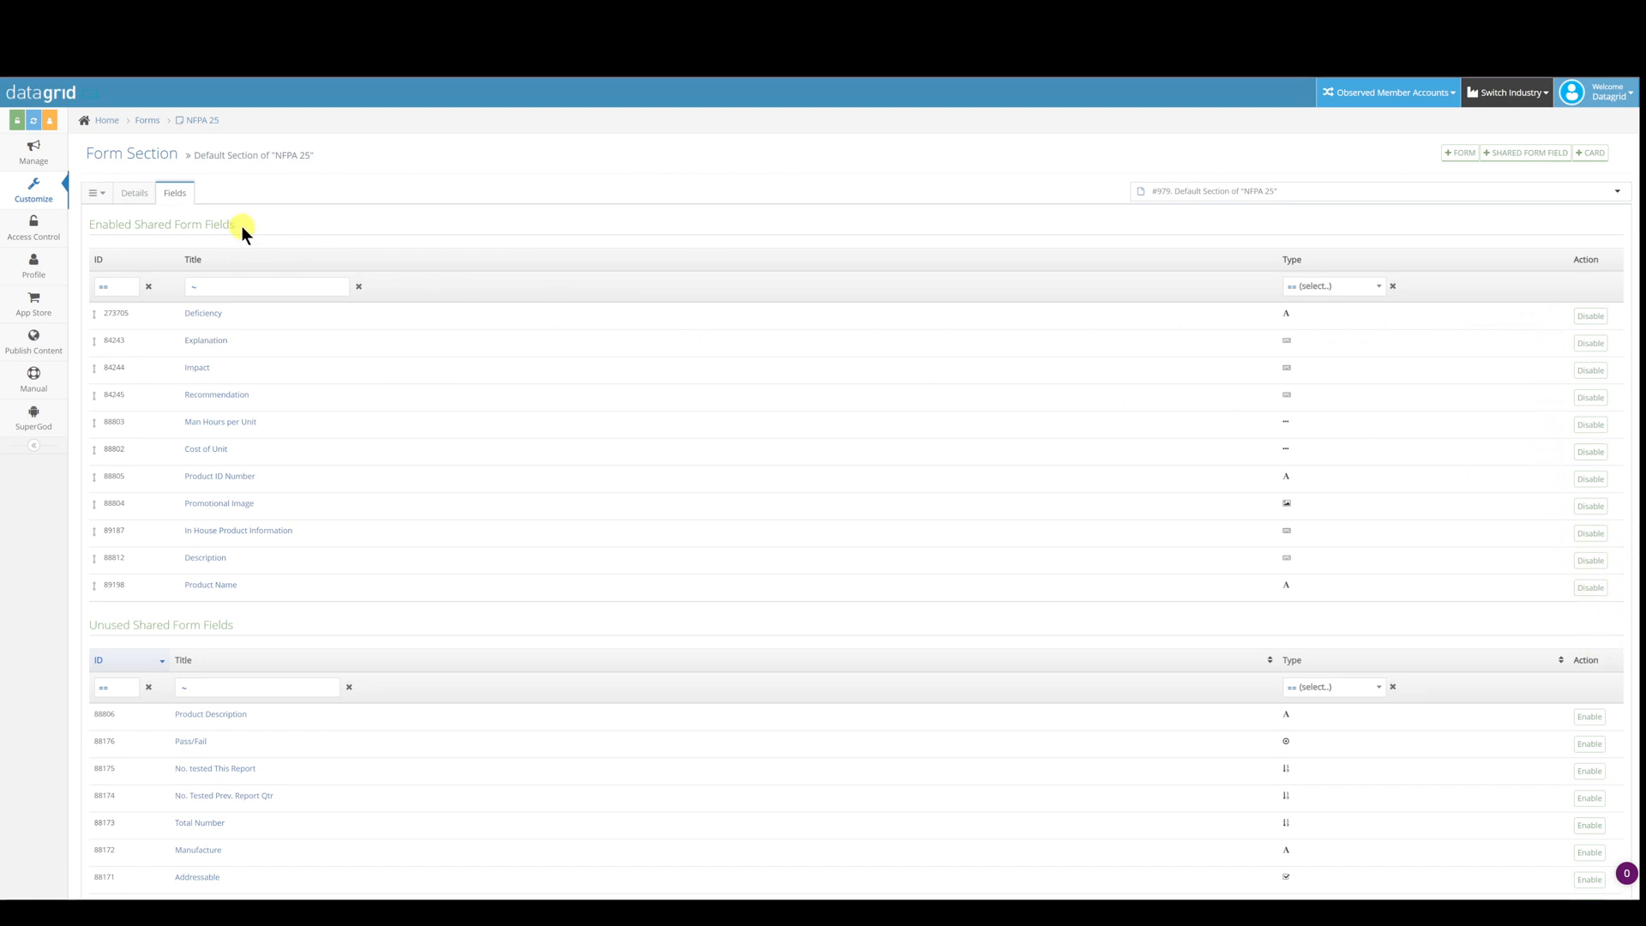
pyautogui.moveTo(240, 225); pyautogui.dragTo(91, 232)
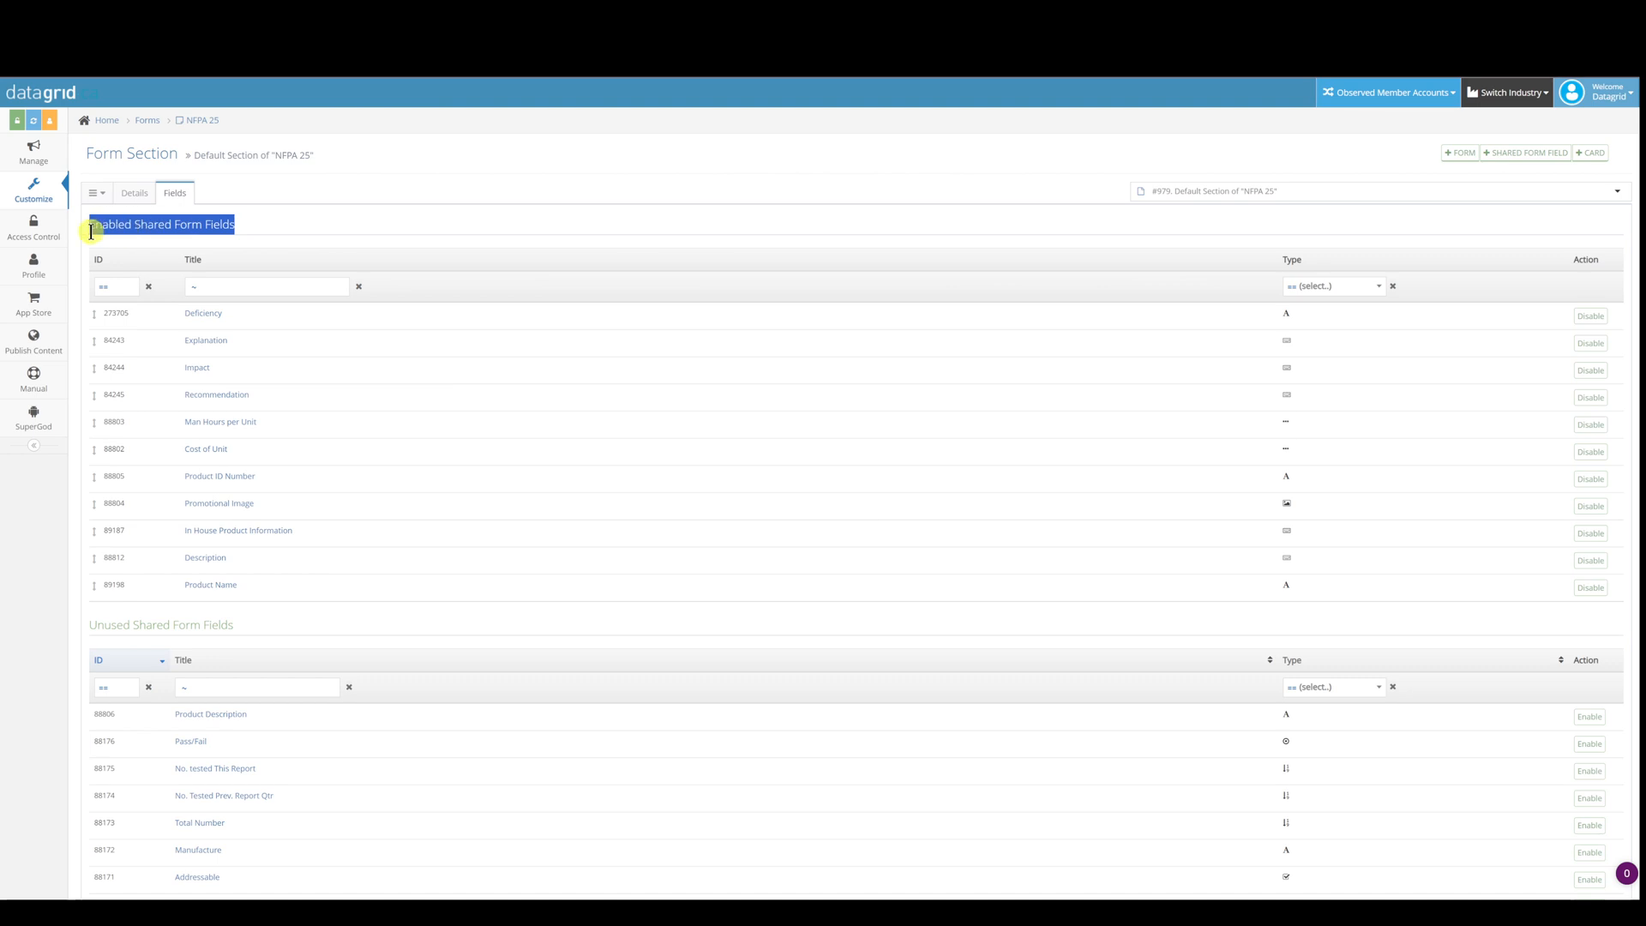
pyautogui.moveTo(259, 624); pyautogui.dragTo(89, 628)
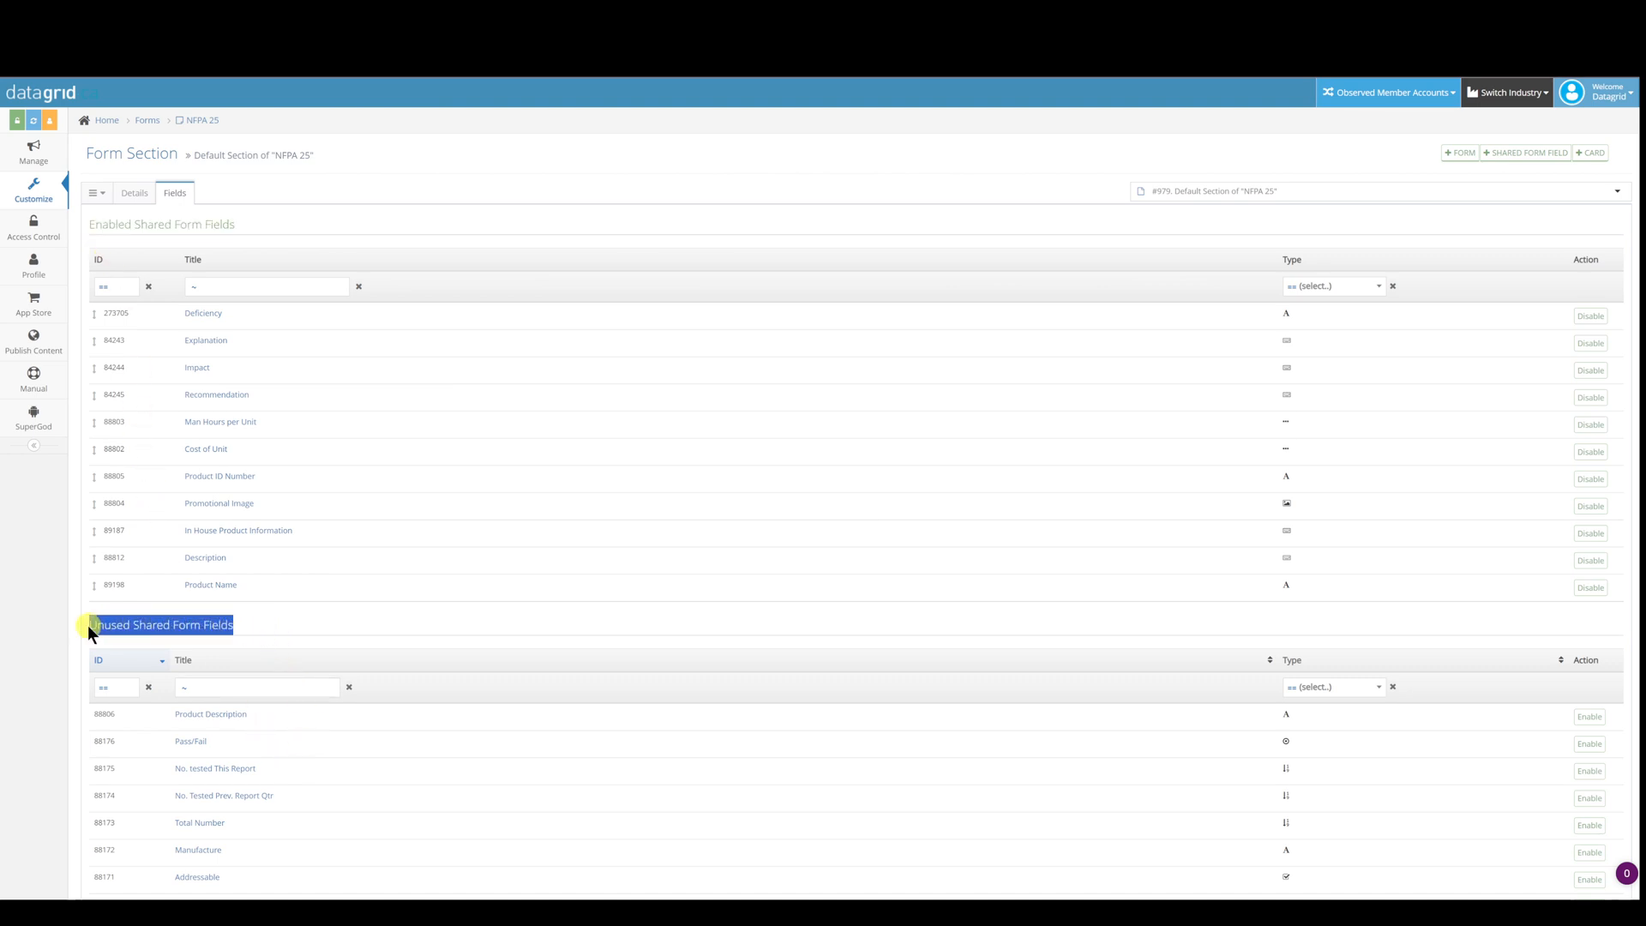
pyautogui.click(241, 625)
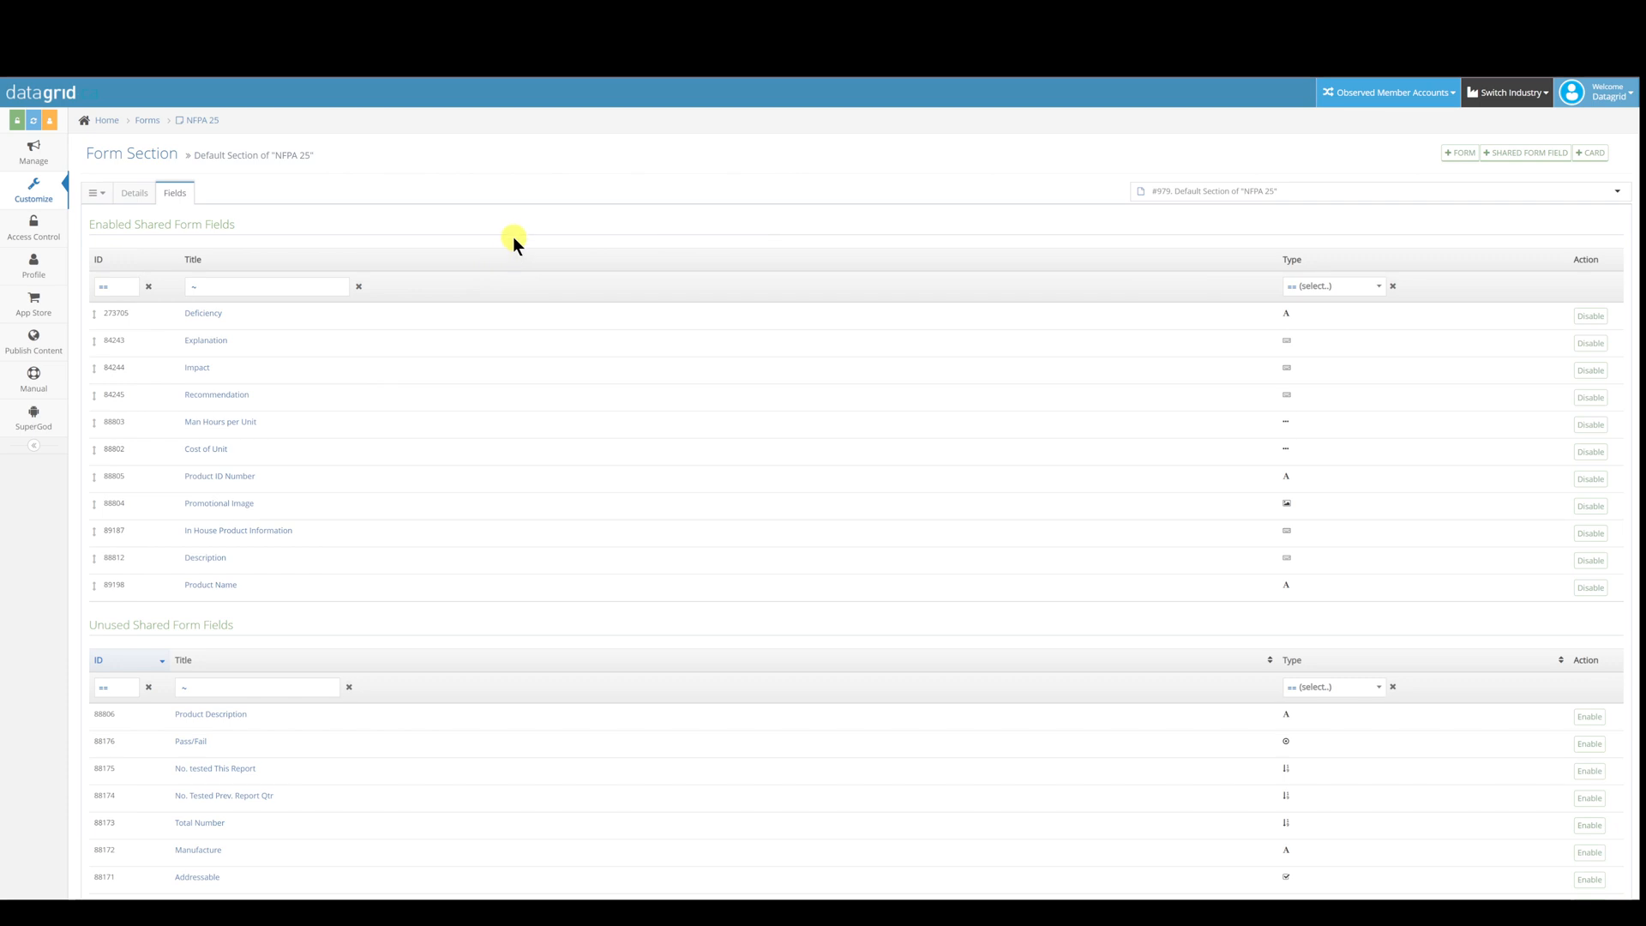
# Step: View the shared form fields list, and return to the forms list filtered to the Card form type
pyautogui.moveTo(41, 186)
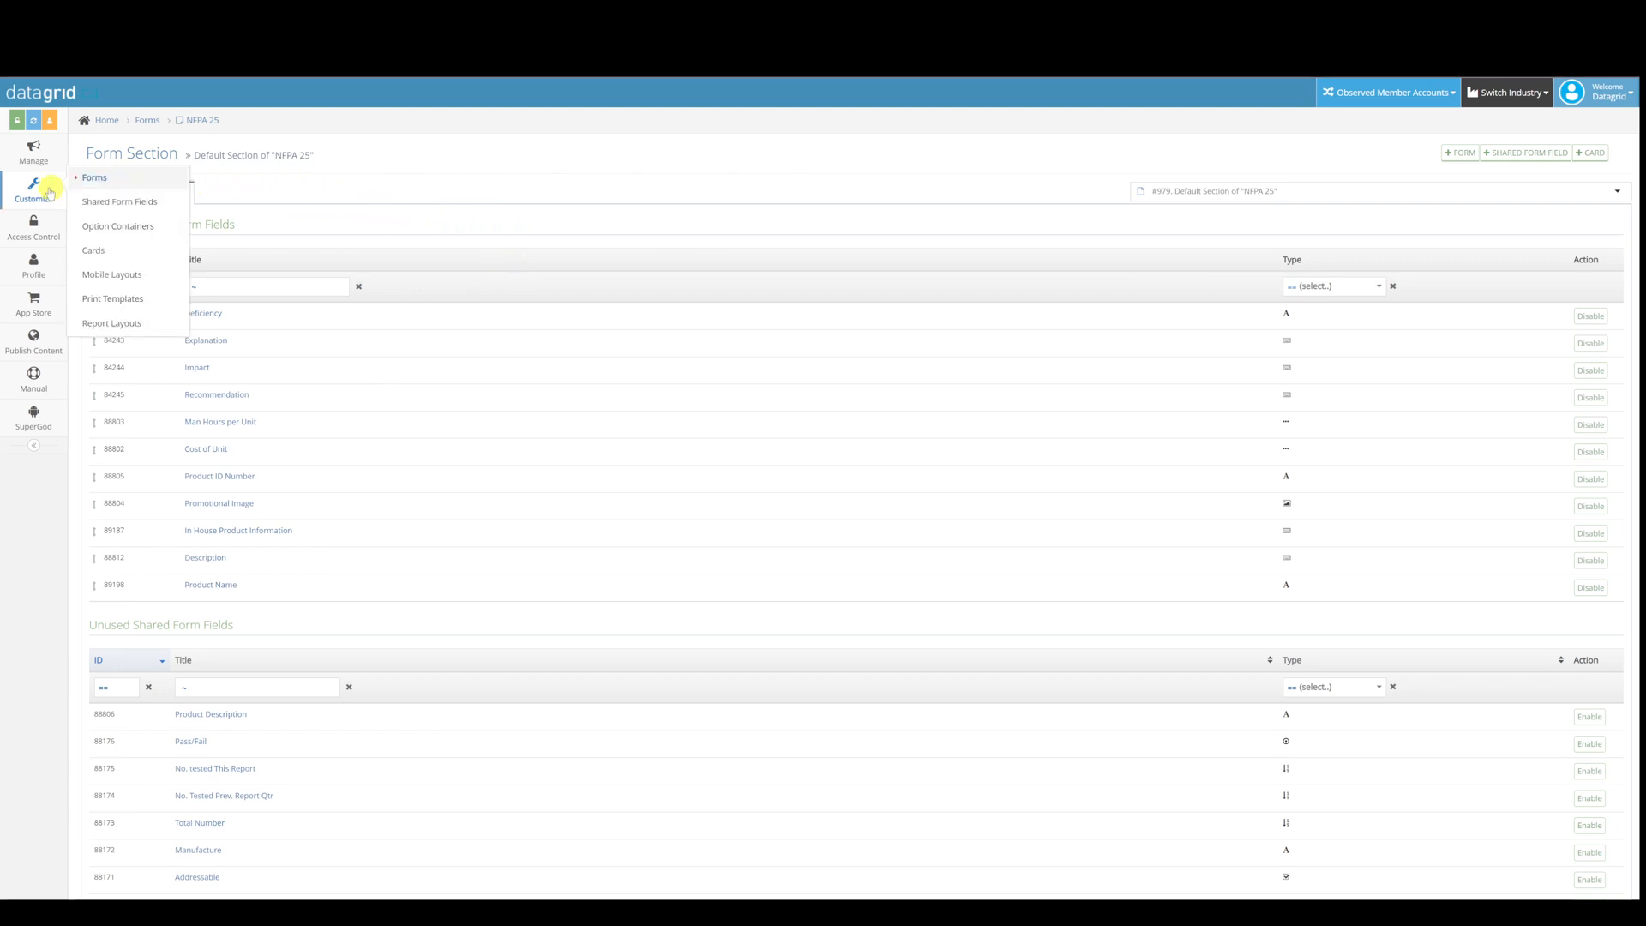
pyautogui.click(101, 203)
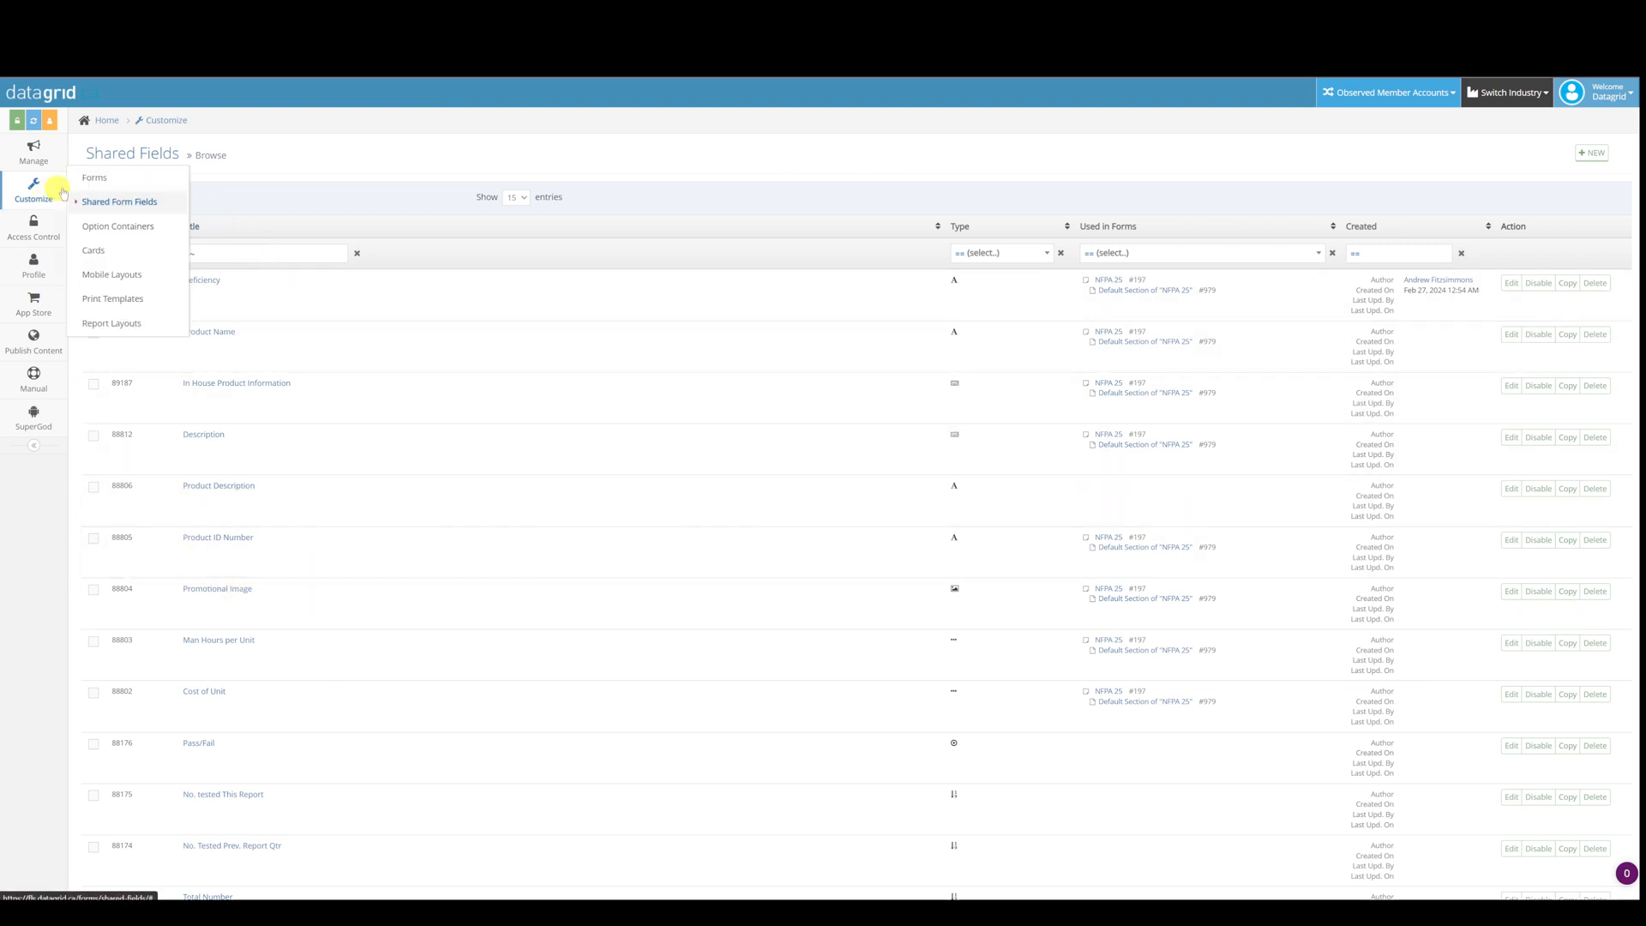
pyautogui.click(96, 185)
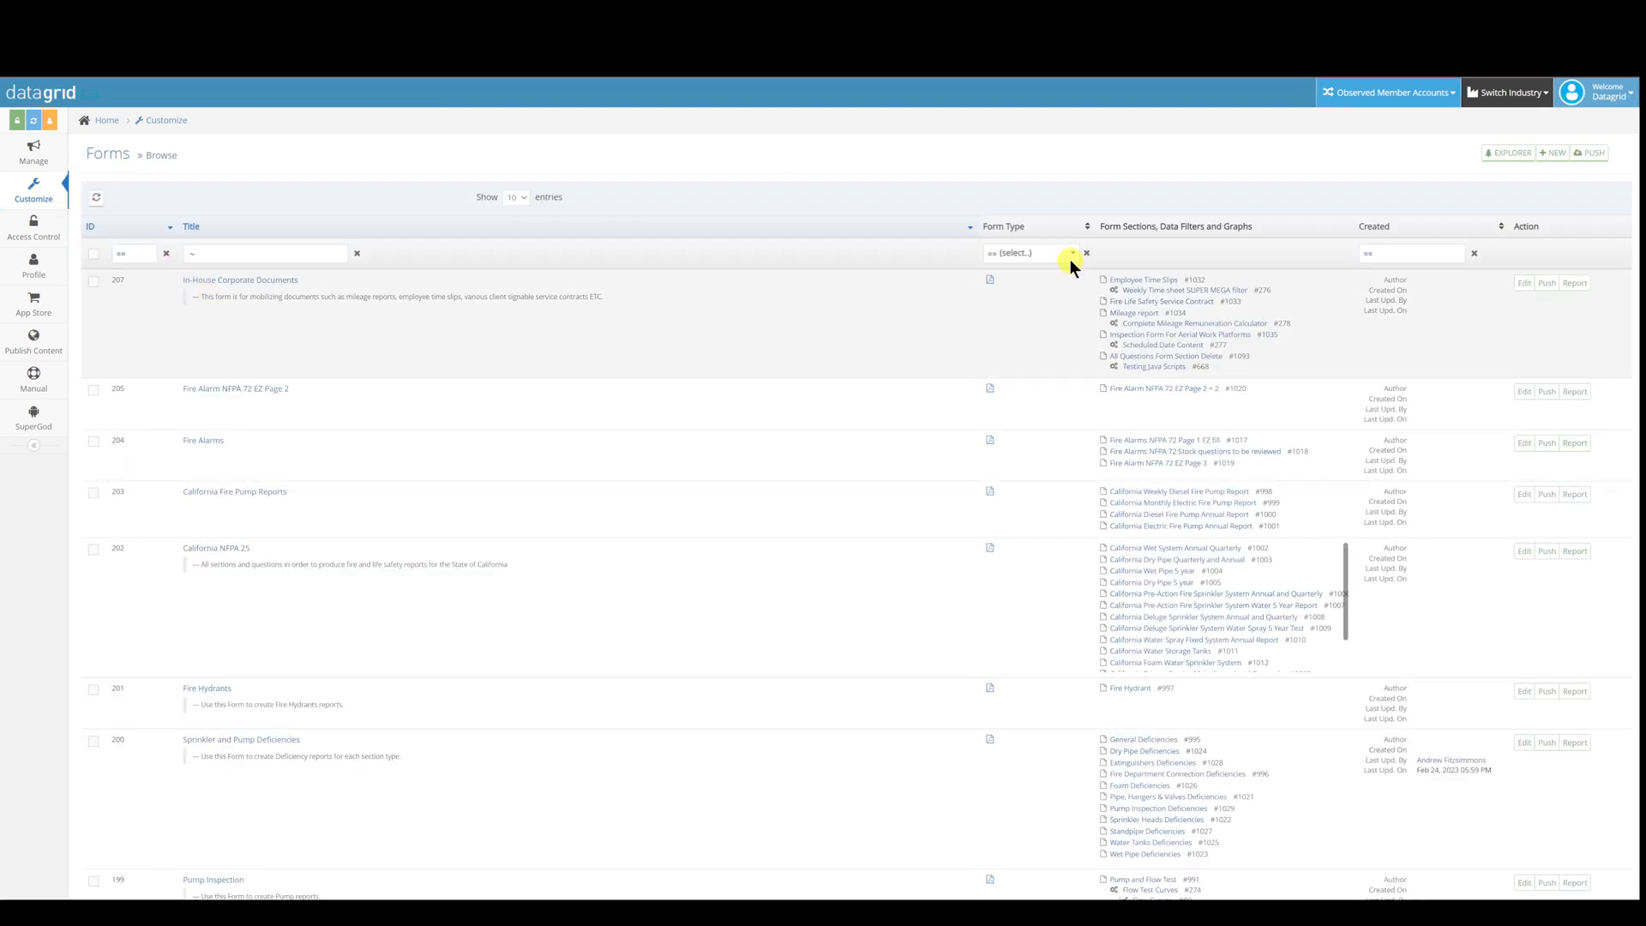
pyautogui.click(1067, 253)
pyautogui.click(1018, 328)
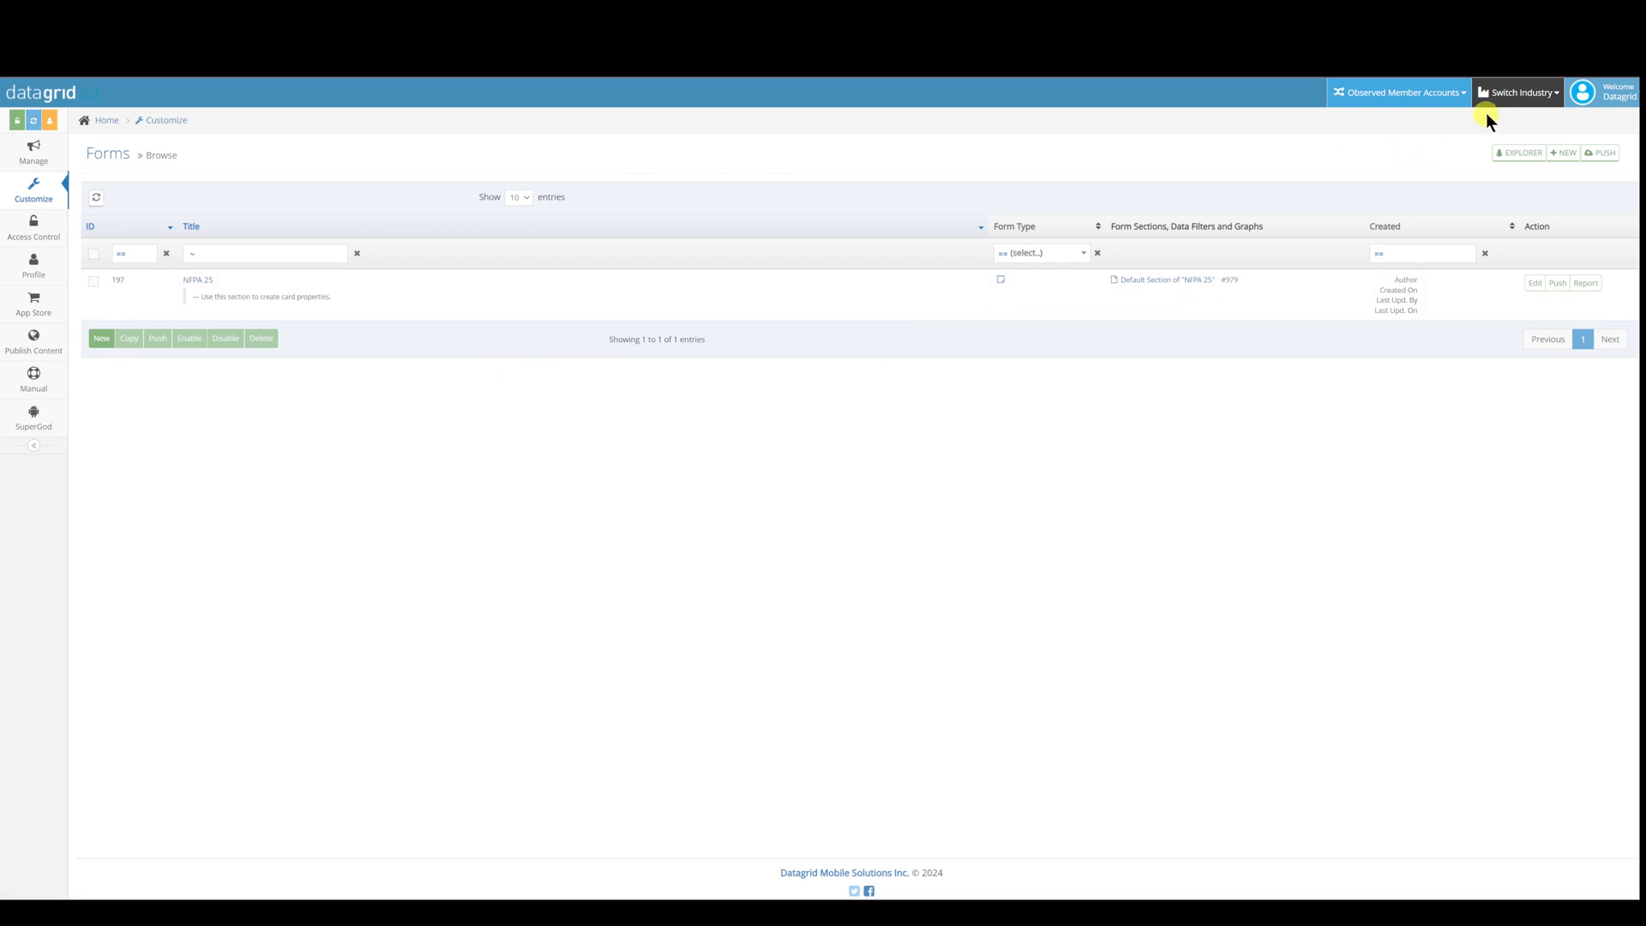
# Step: Create and save a Card form titled "Card Form Example" with the description "This form is to demonstrate the creation of a new card form"
pyautogui.click(1565, 154)
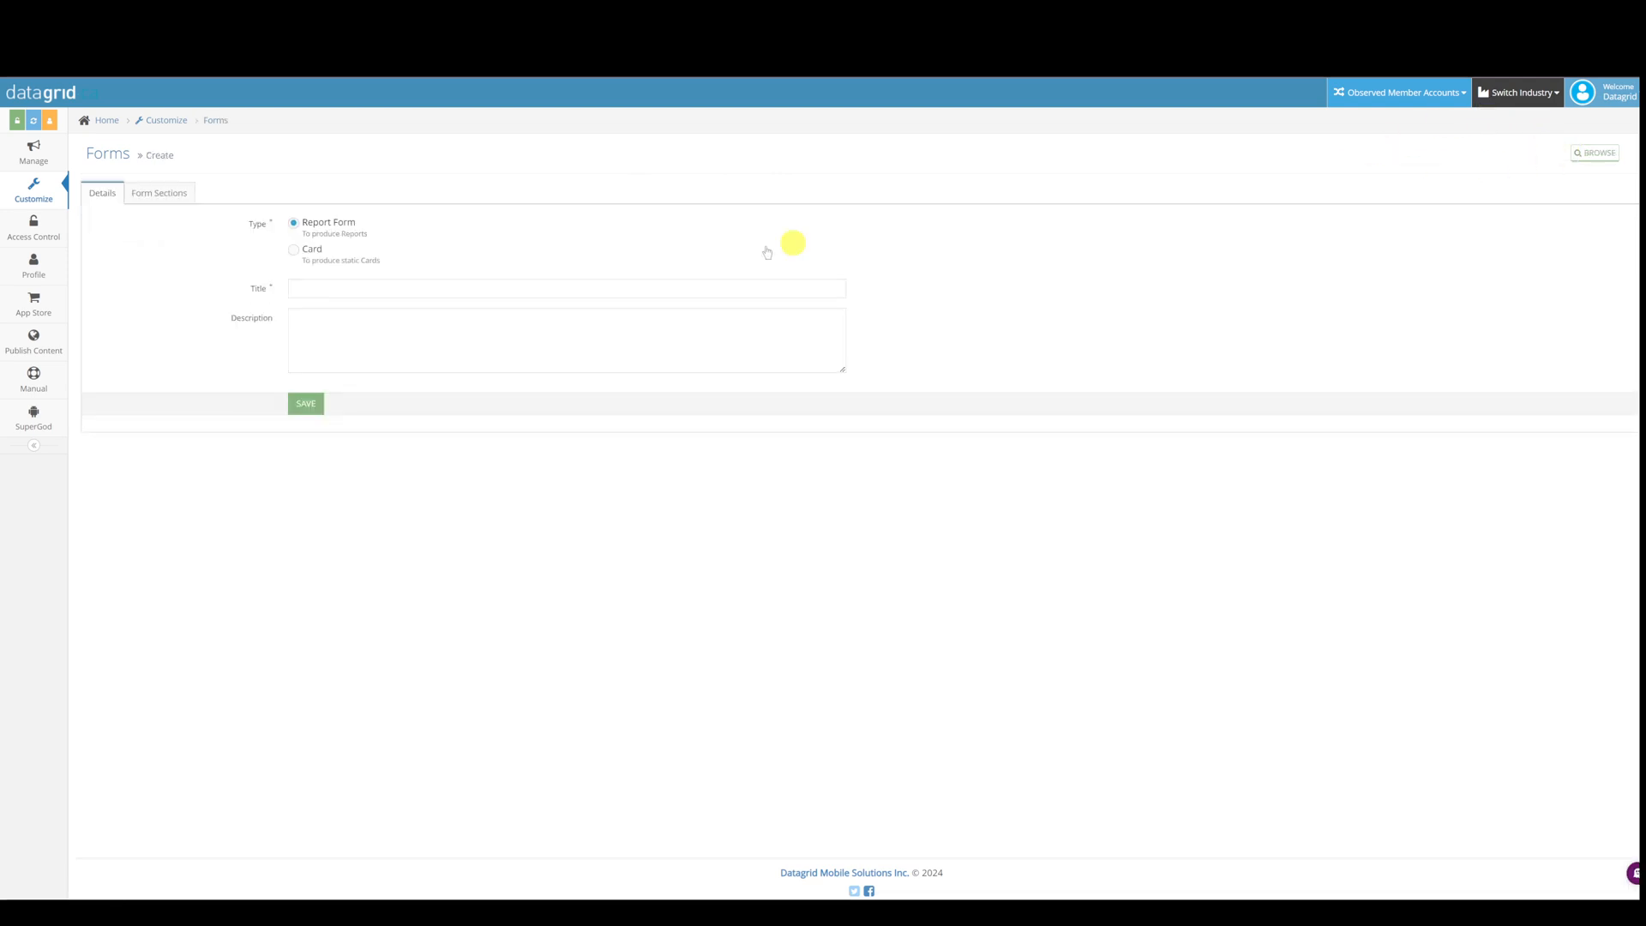
pyautogui.click(295, 252)
pyautogui.click(323, 288)
pyautogui.write('Card Form Example')
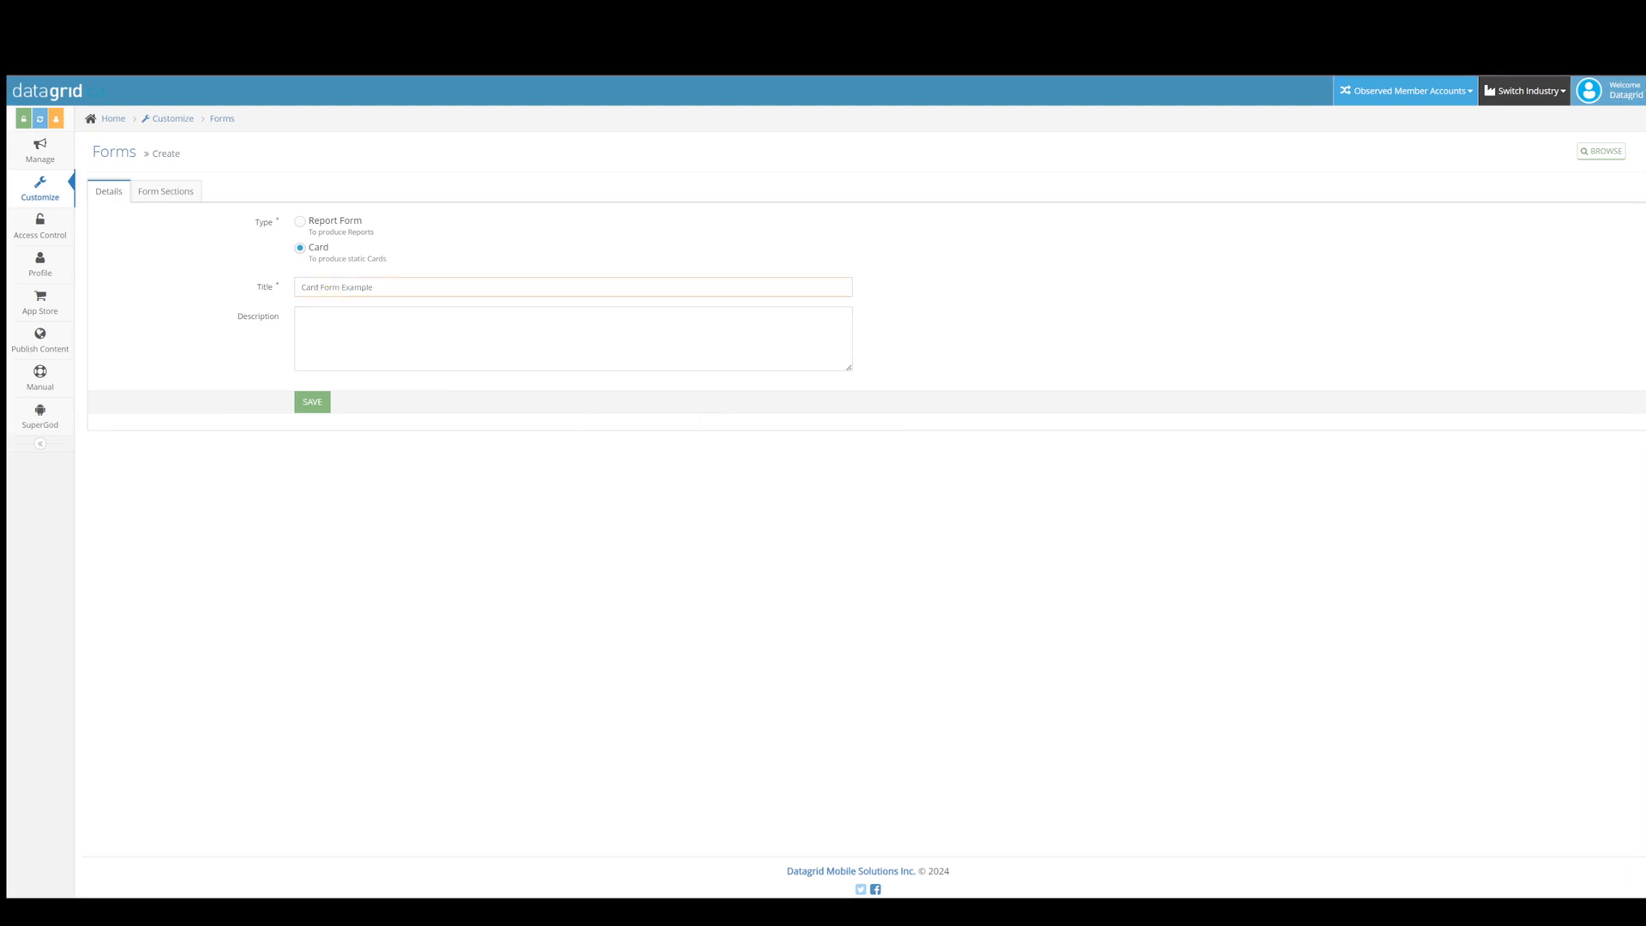
pyautogui.click(385, 315)
pyautogui.write('This form is to demonstrate the creation of a new card form')
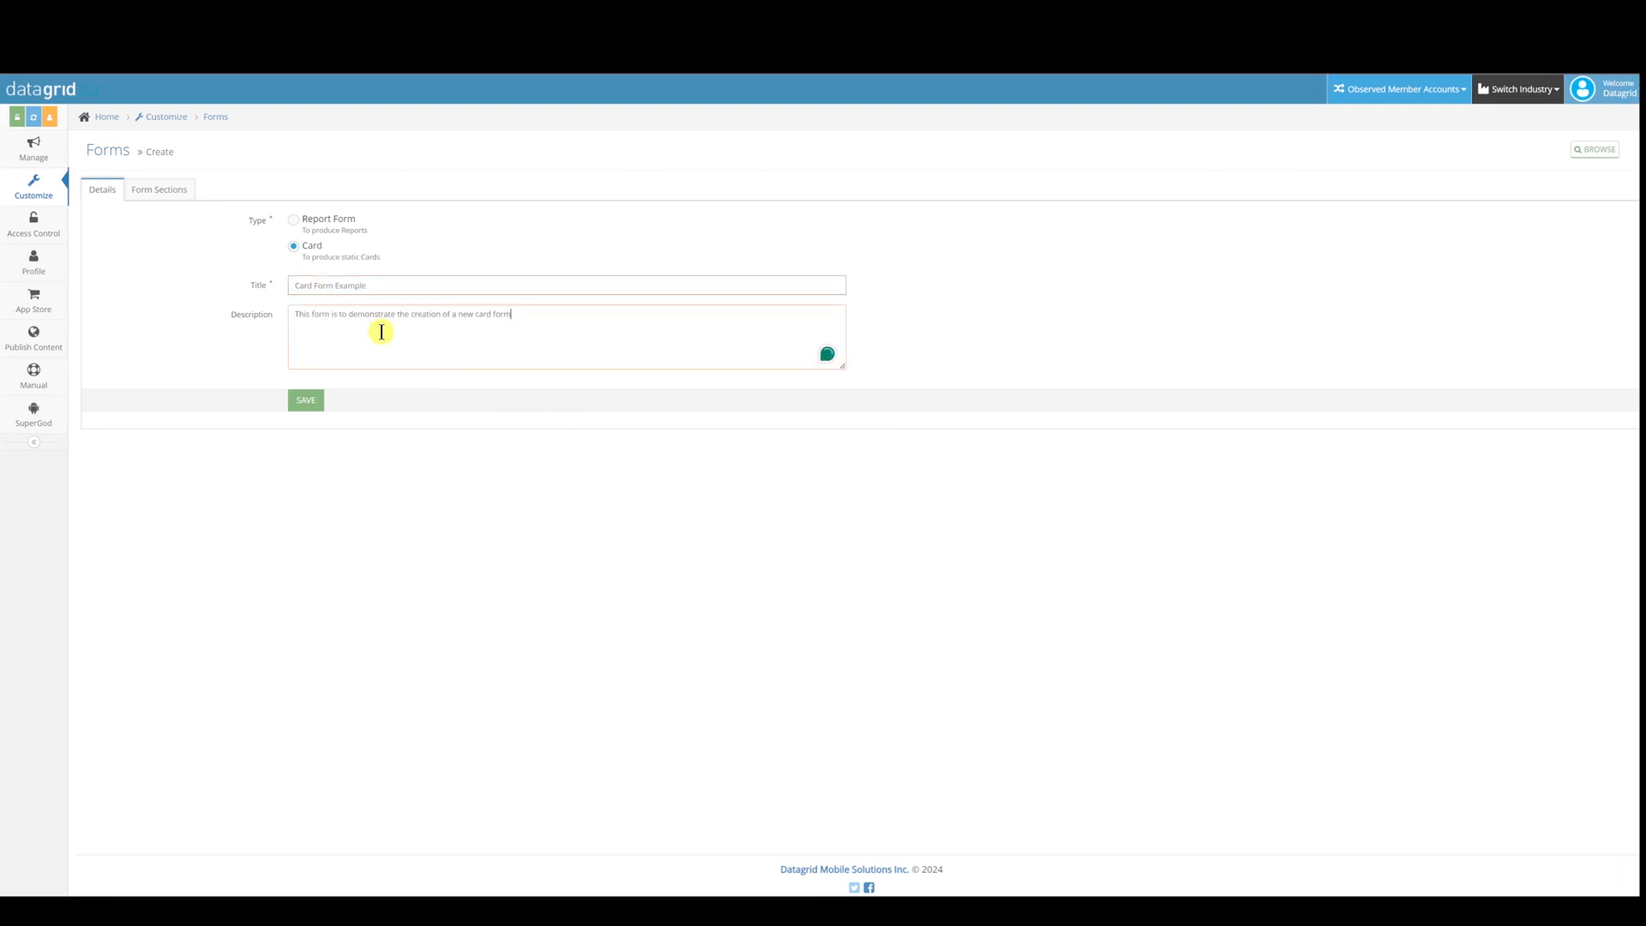
pyautogui.click(306, 401)
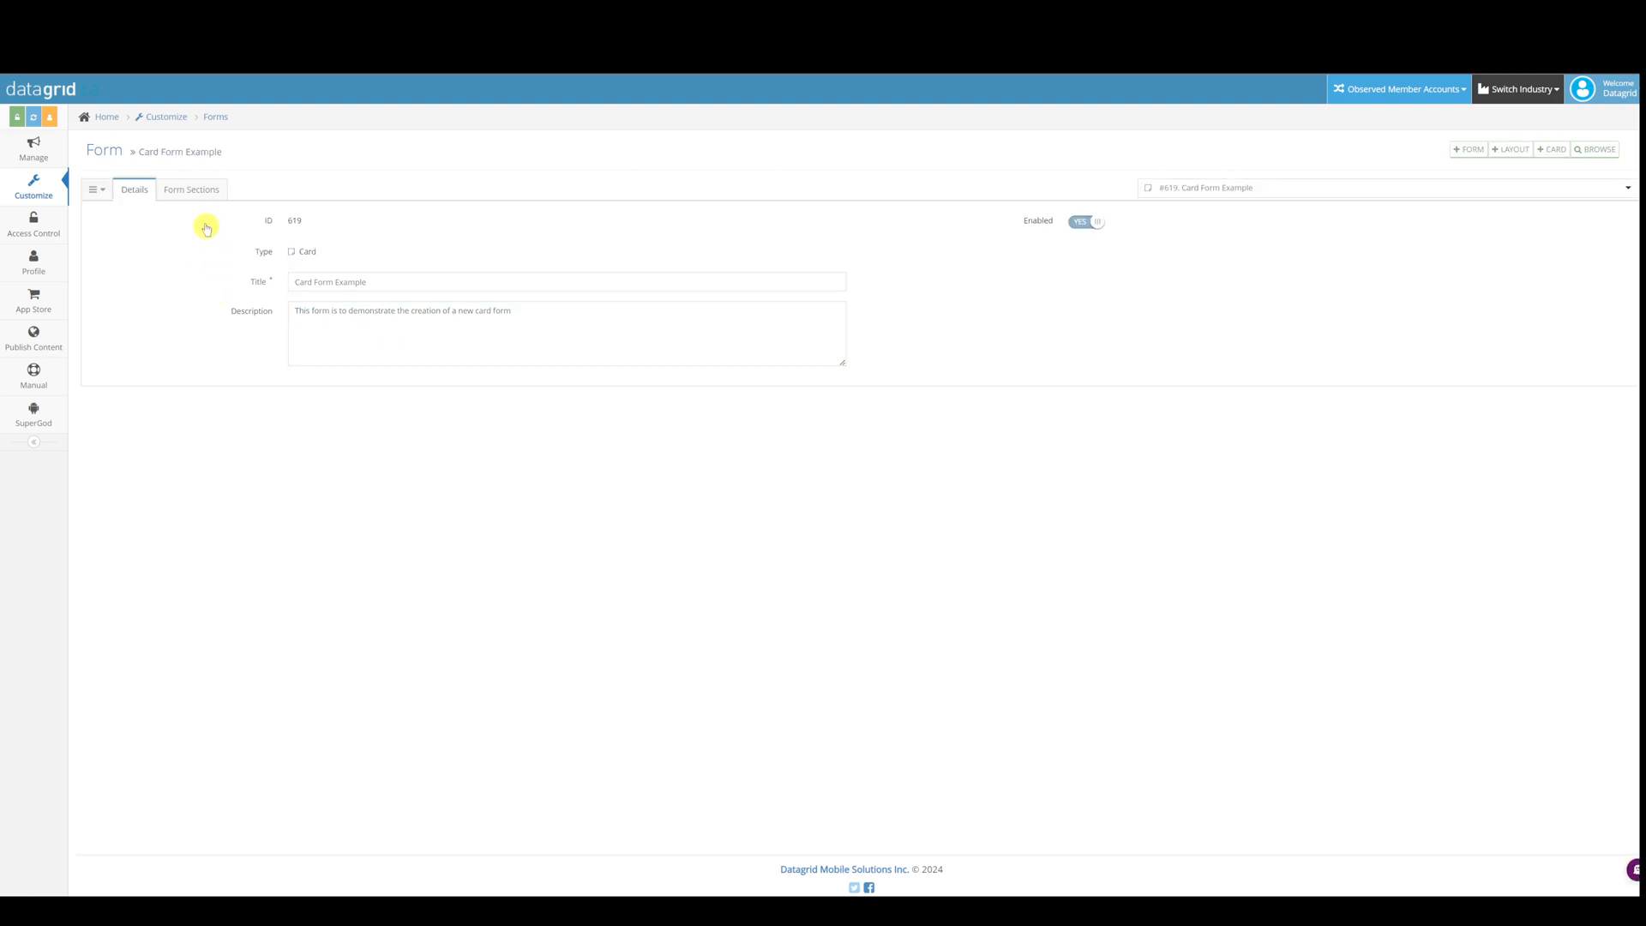
# Step: Enable the Deficiency, Product Name and Description shared fields in the Card Form Example form section
pyautogui.click(198, 191)
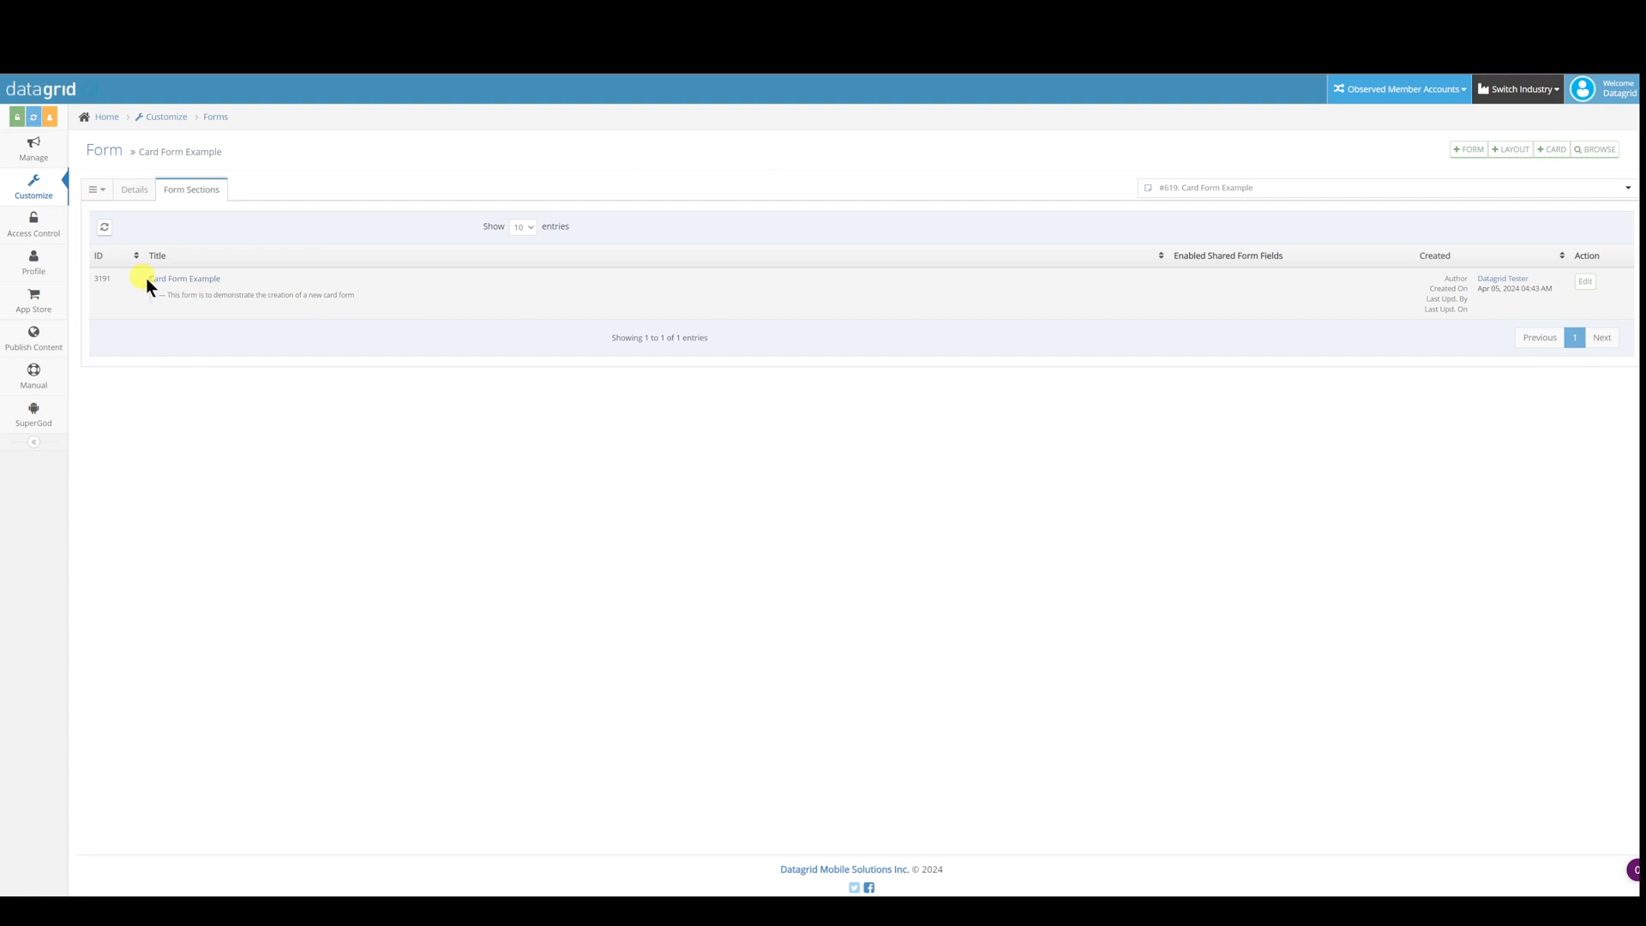
pyautogui.click(204, 280)
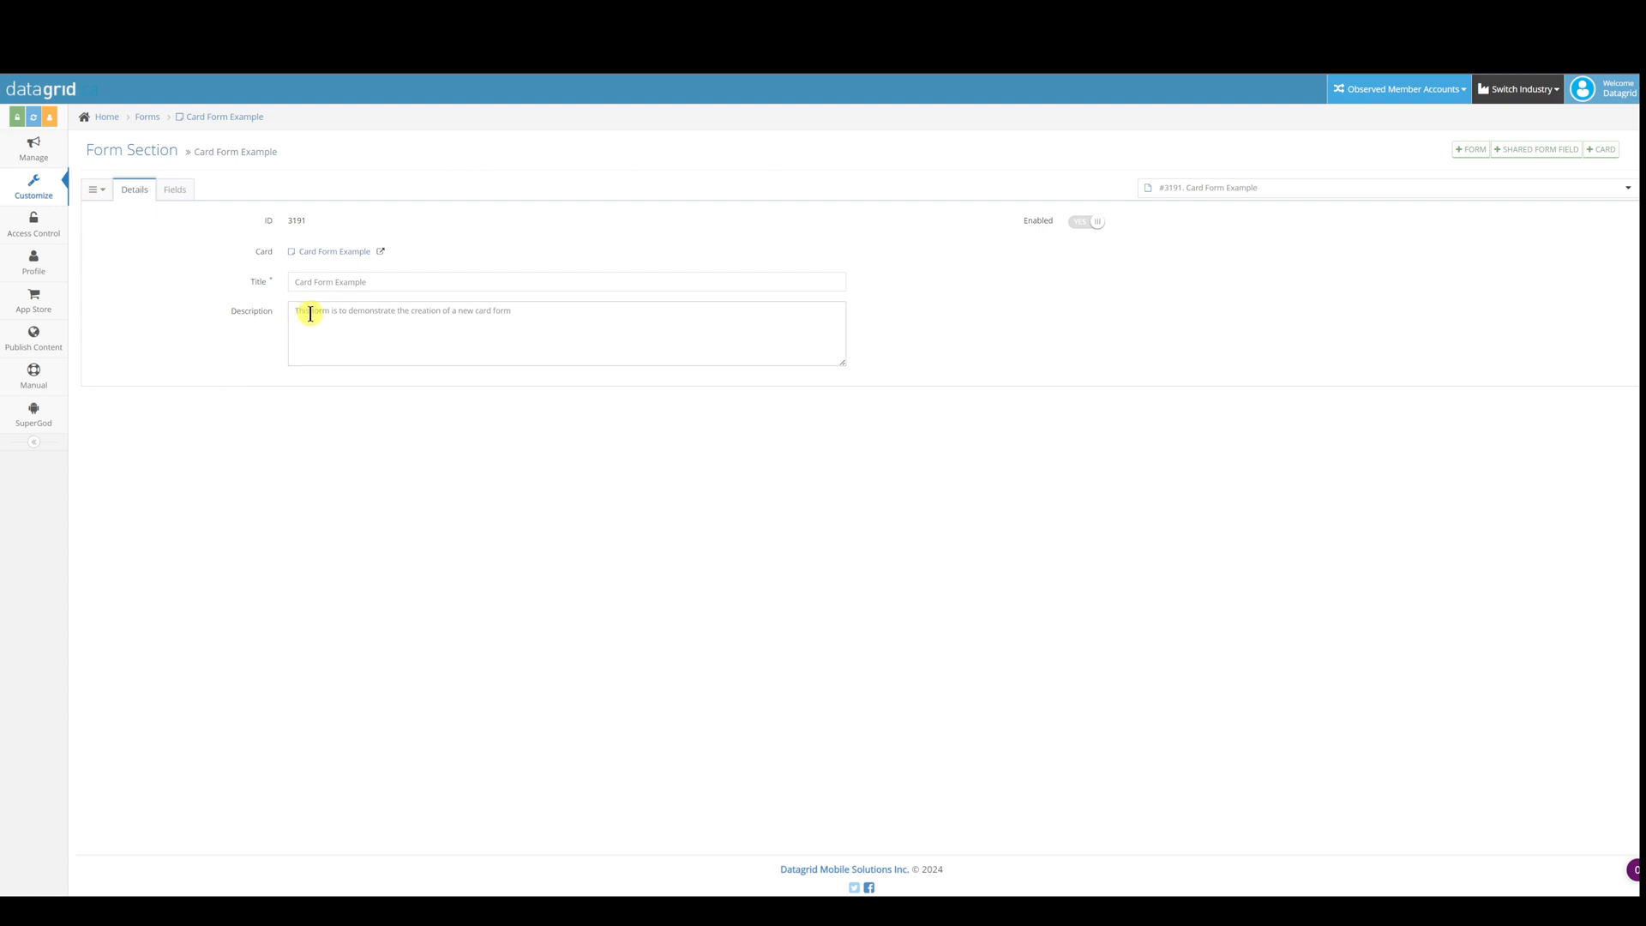
pyautogui.click(175, 191)
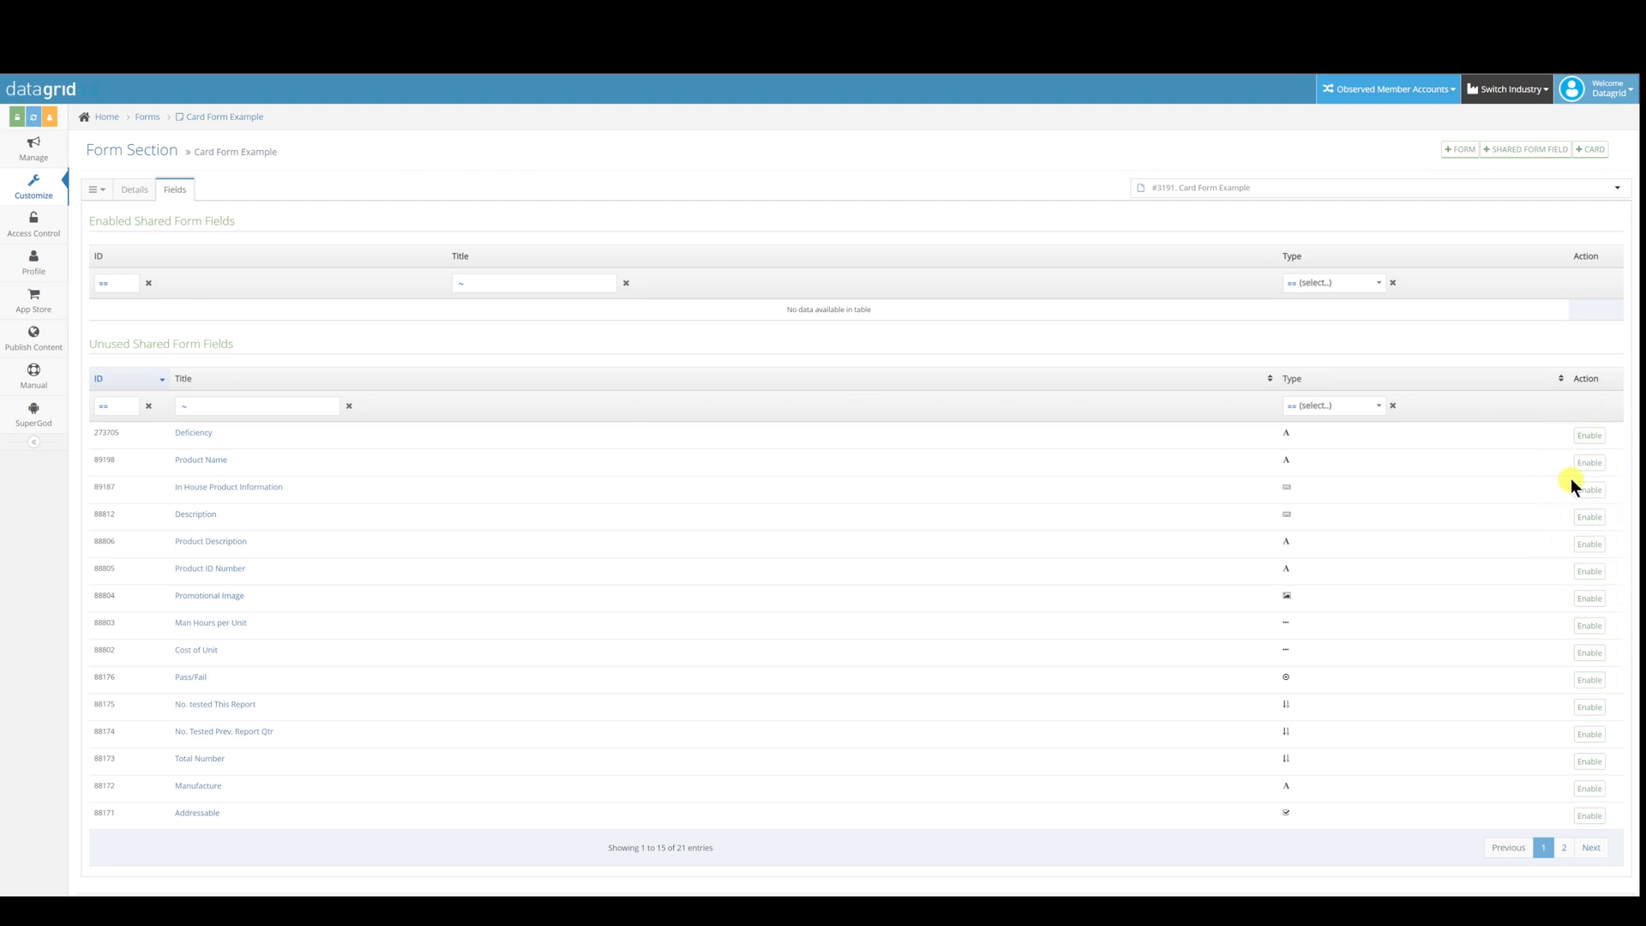
pyautogui.click(1592, 438)
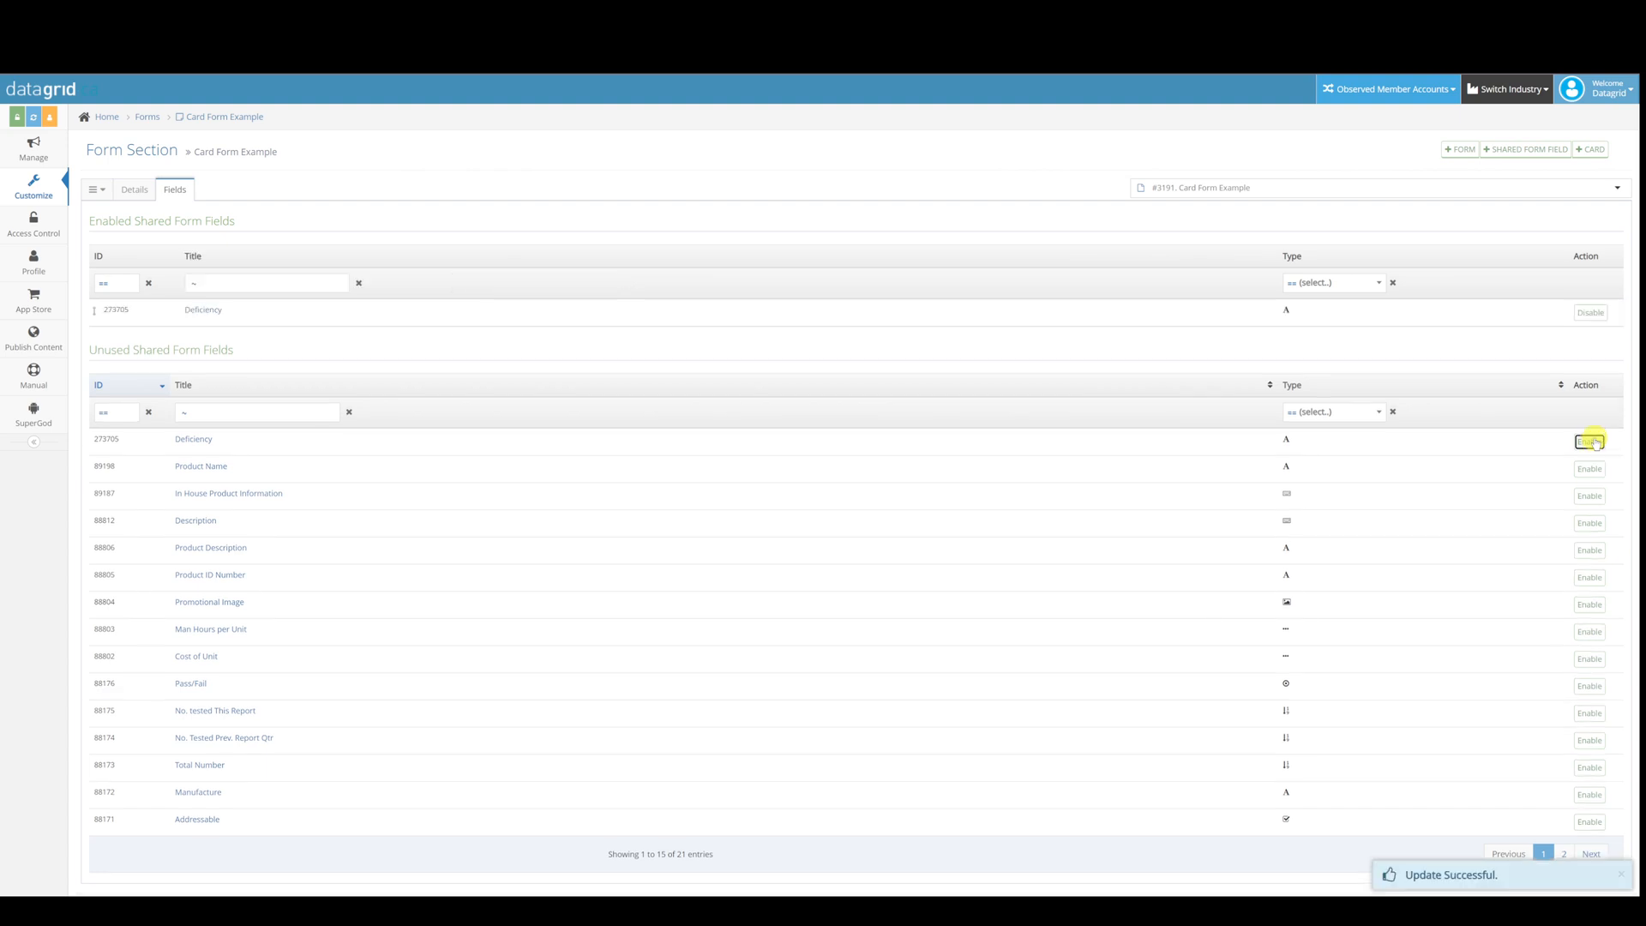
pyautogui.click(1590, 441)
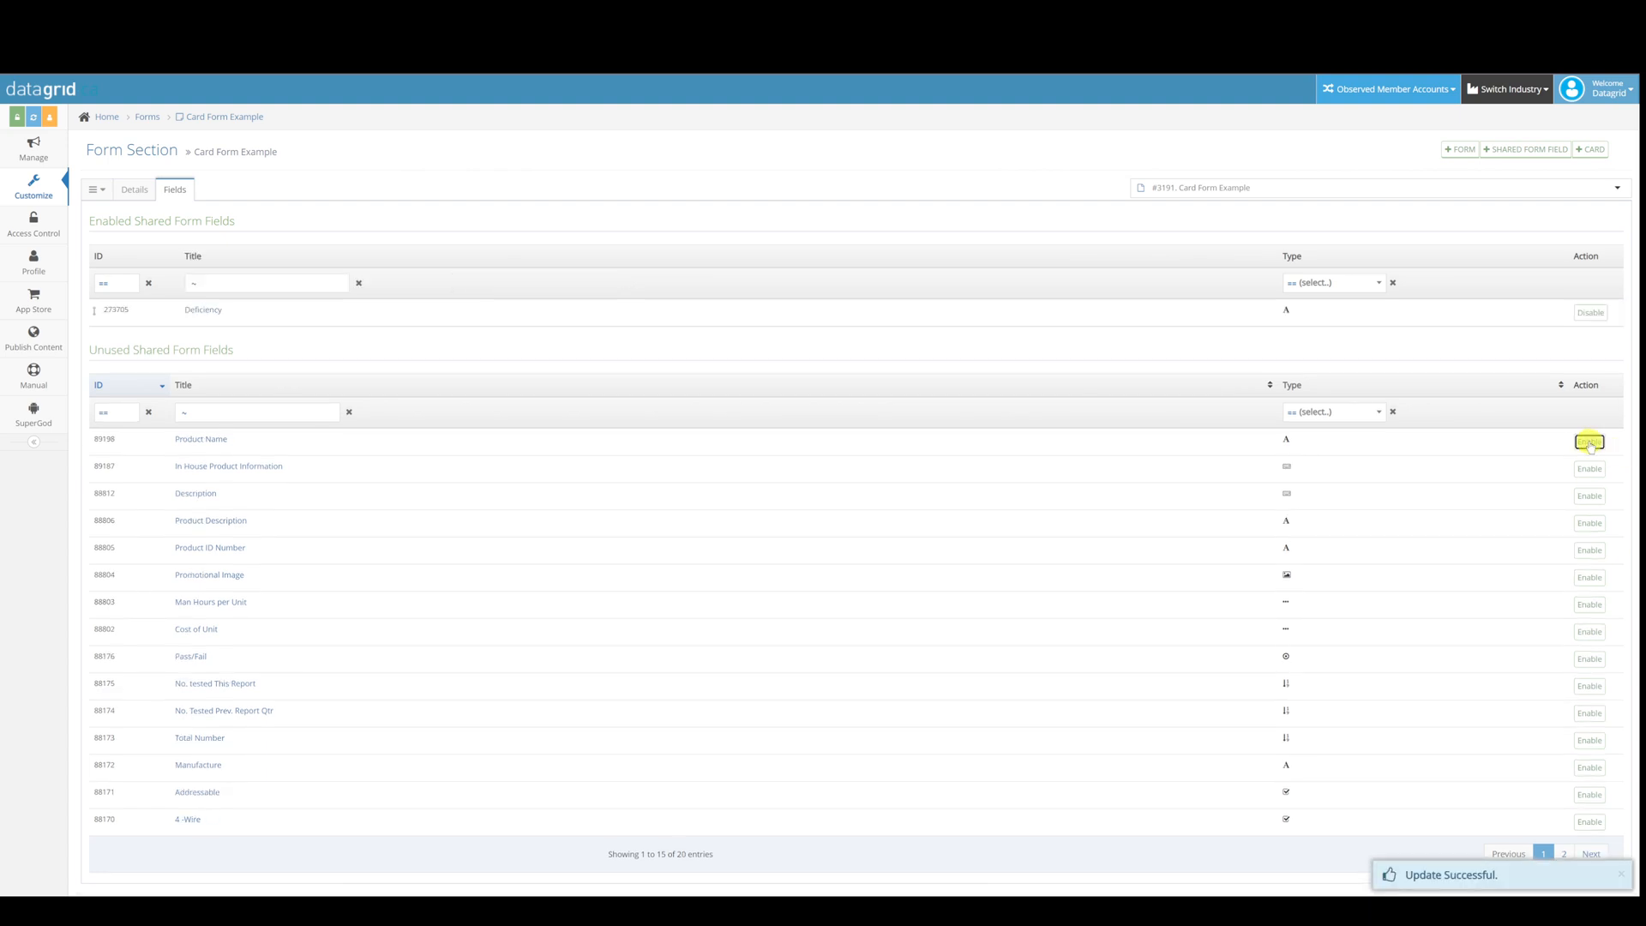
pyautogui.click(1590, 497)
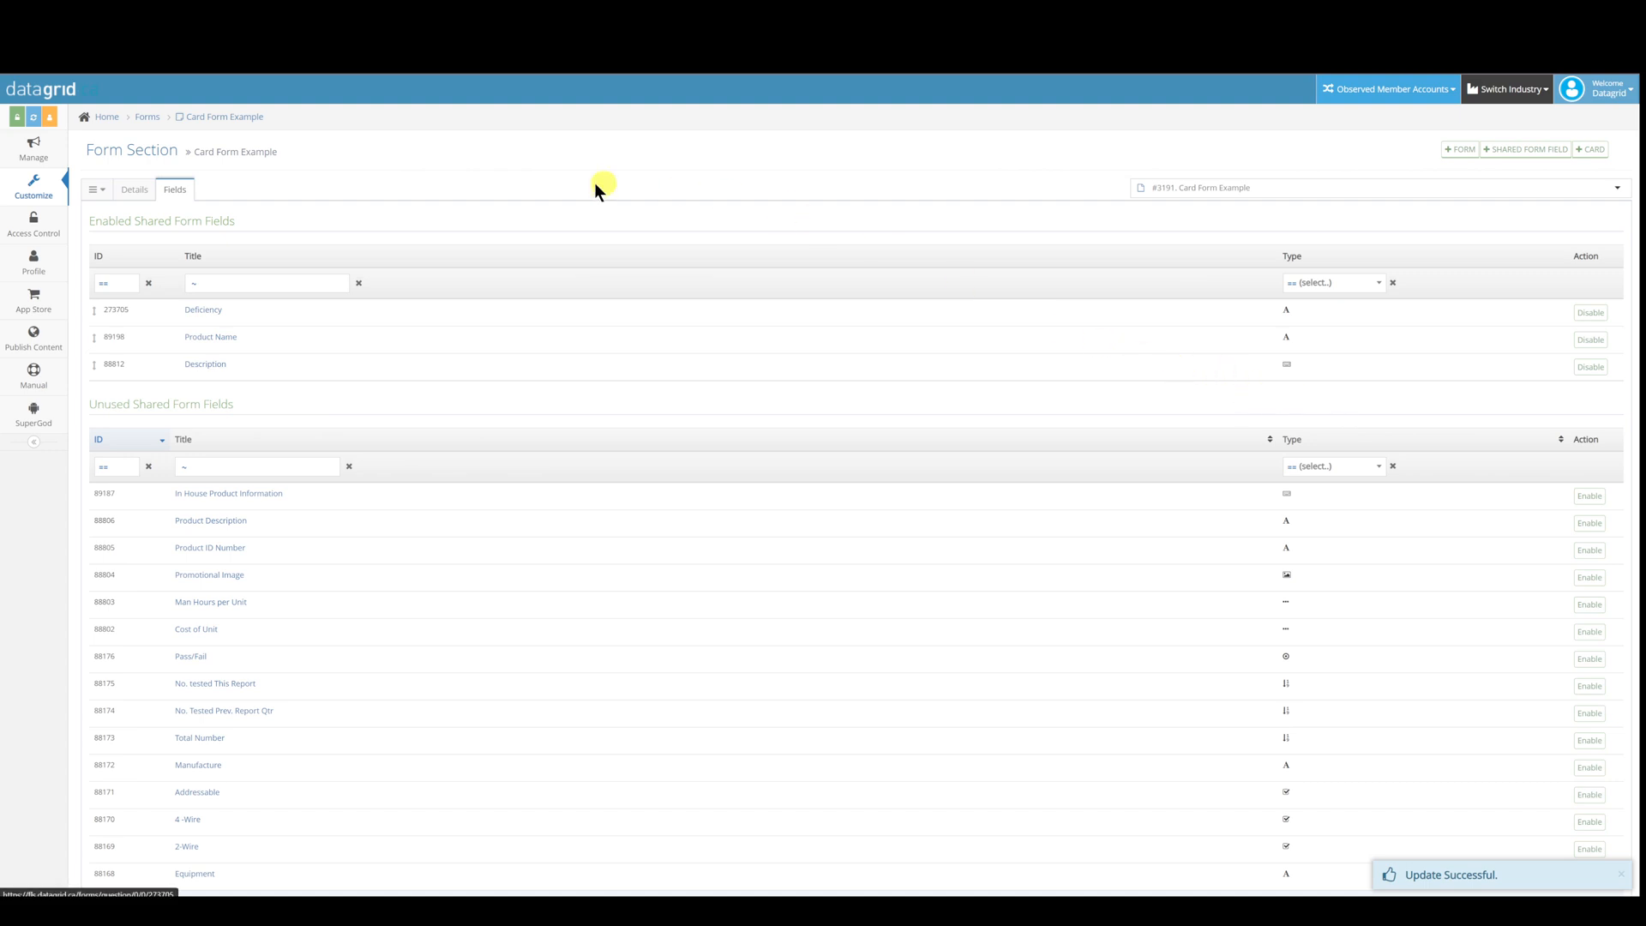
# Step: View the cards of the Model A and Model B Pressure M D options under AMD not properly working
pyautogui.moveTo(41, 197)
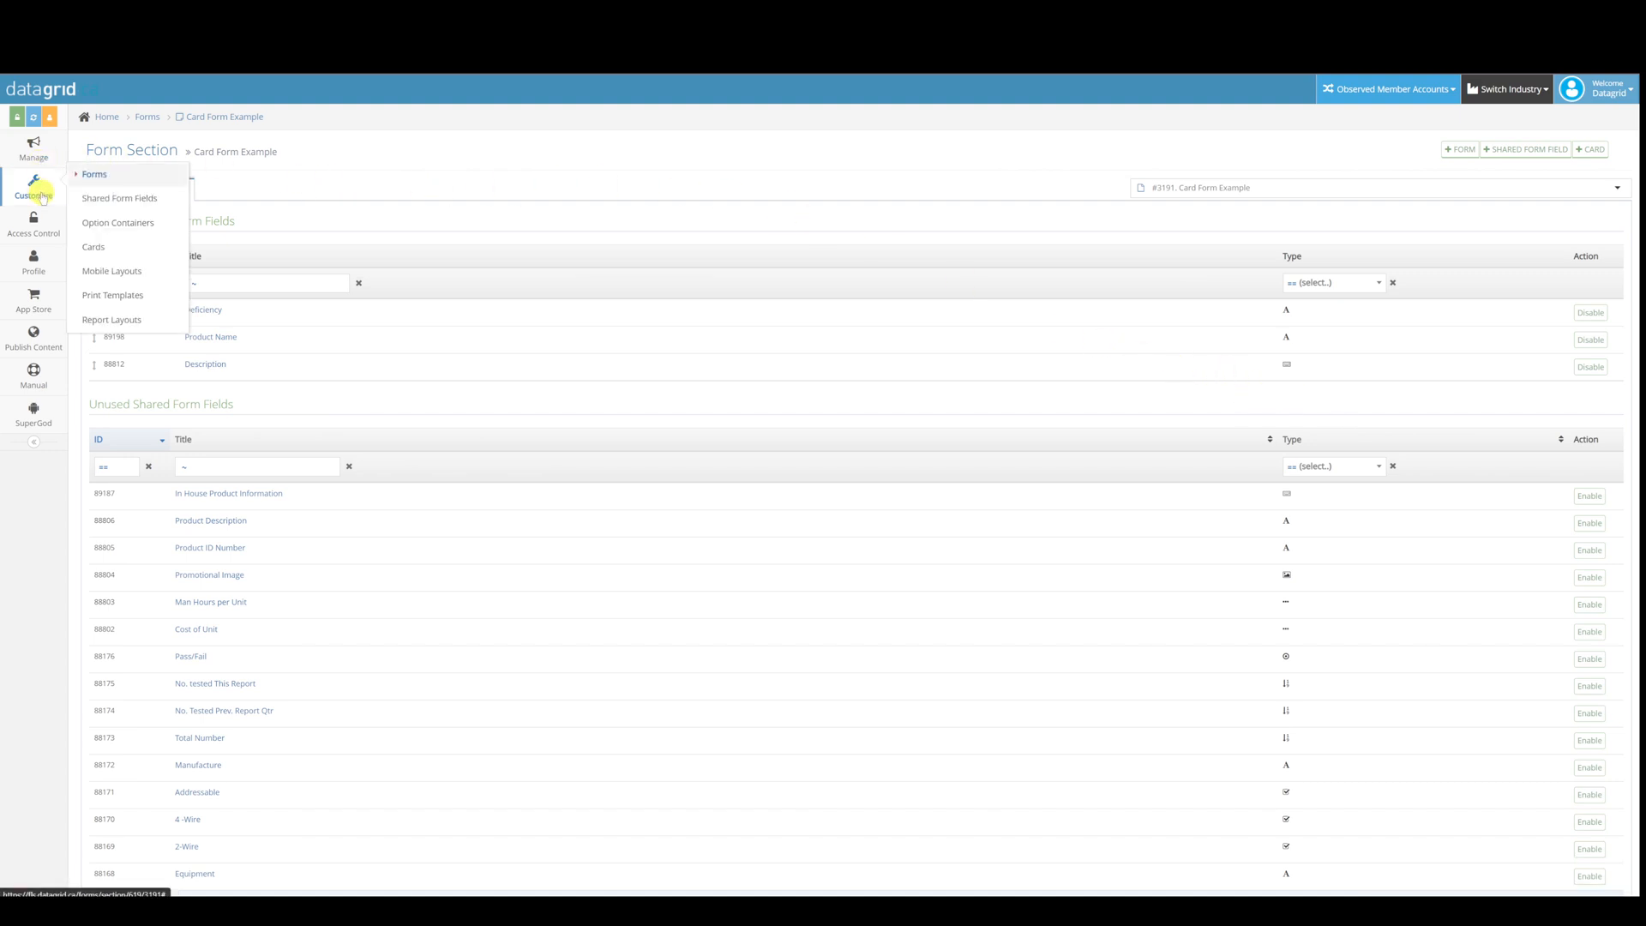
pyautogui.click(97, 246)
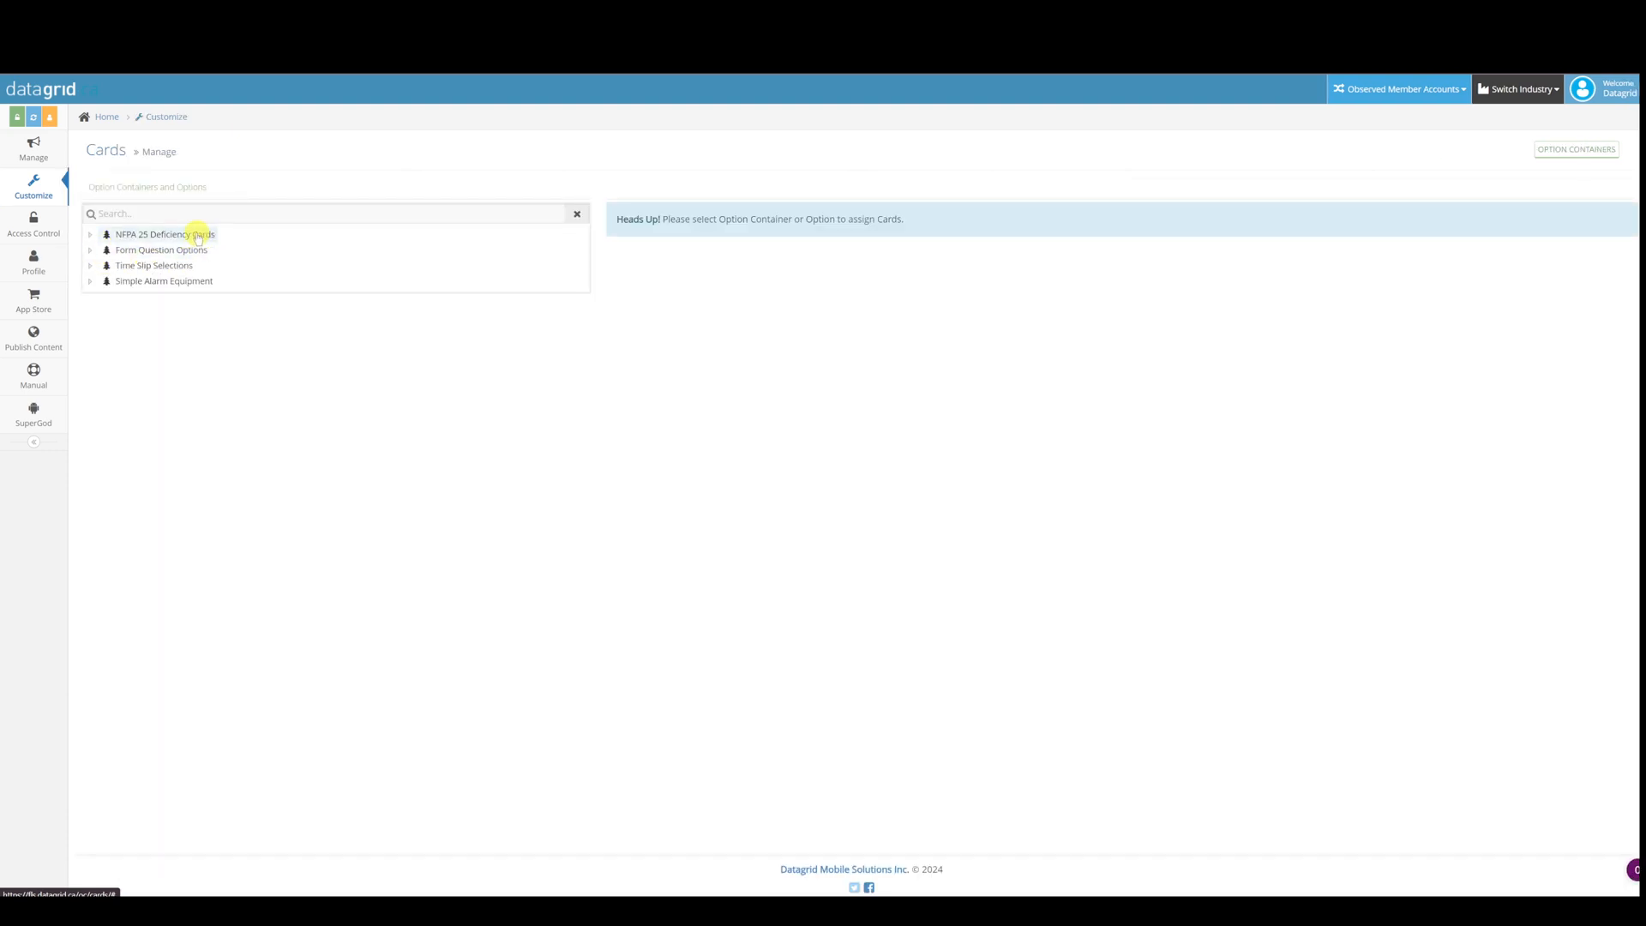
pyautogui.click(224, 295)
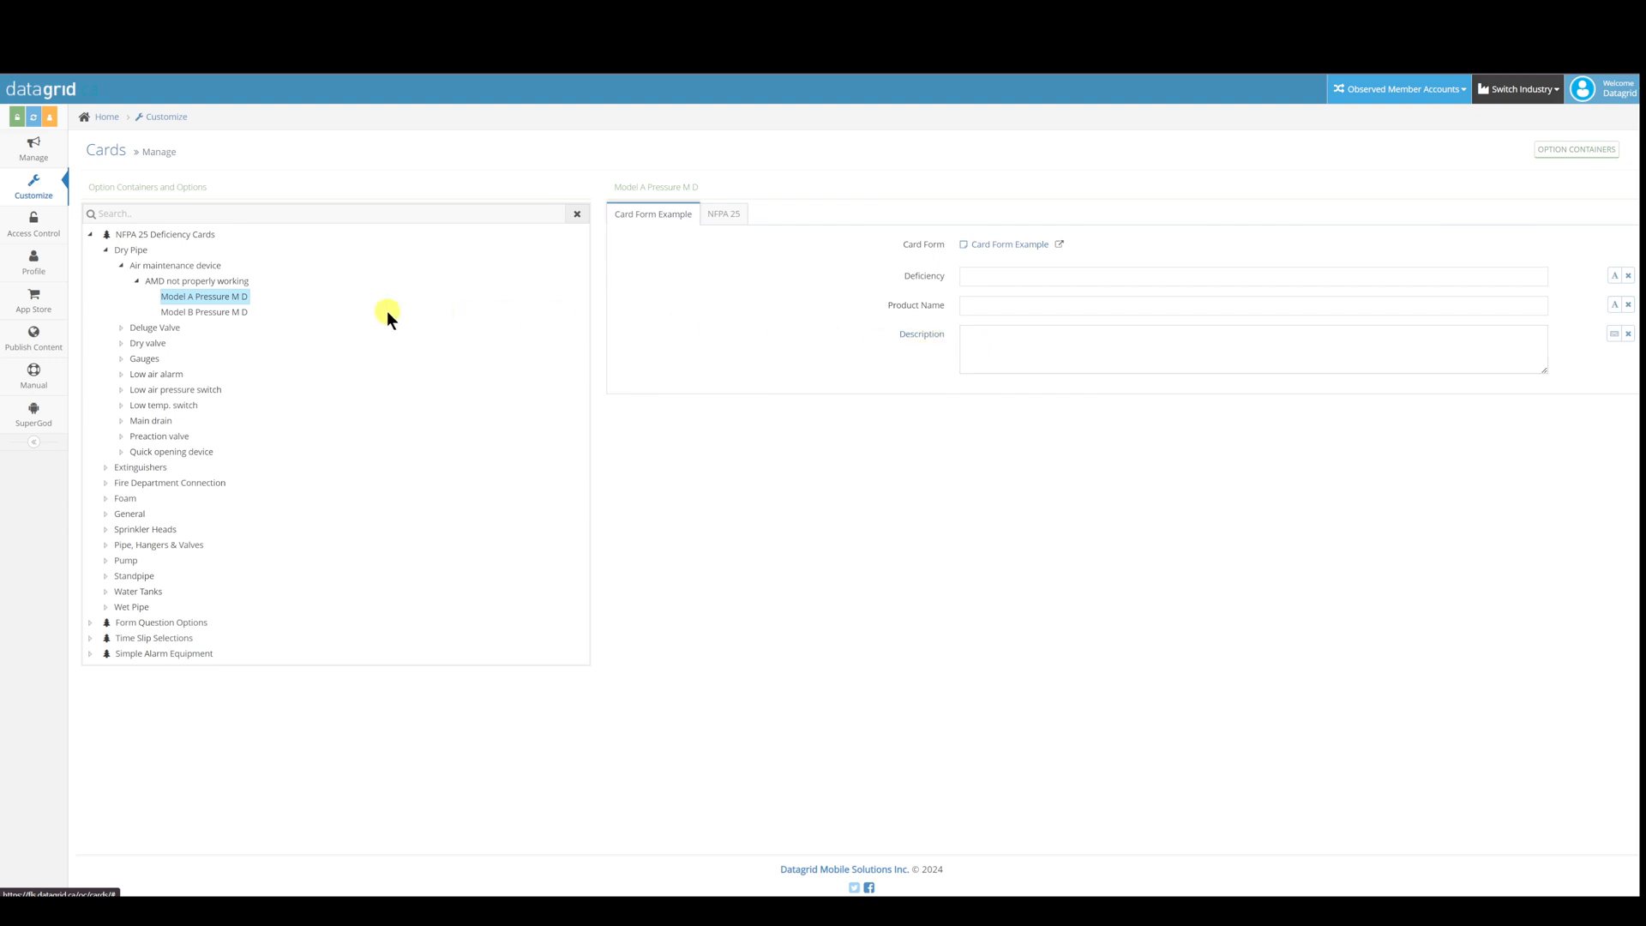
pyautogui.click(240, 312)
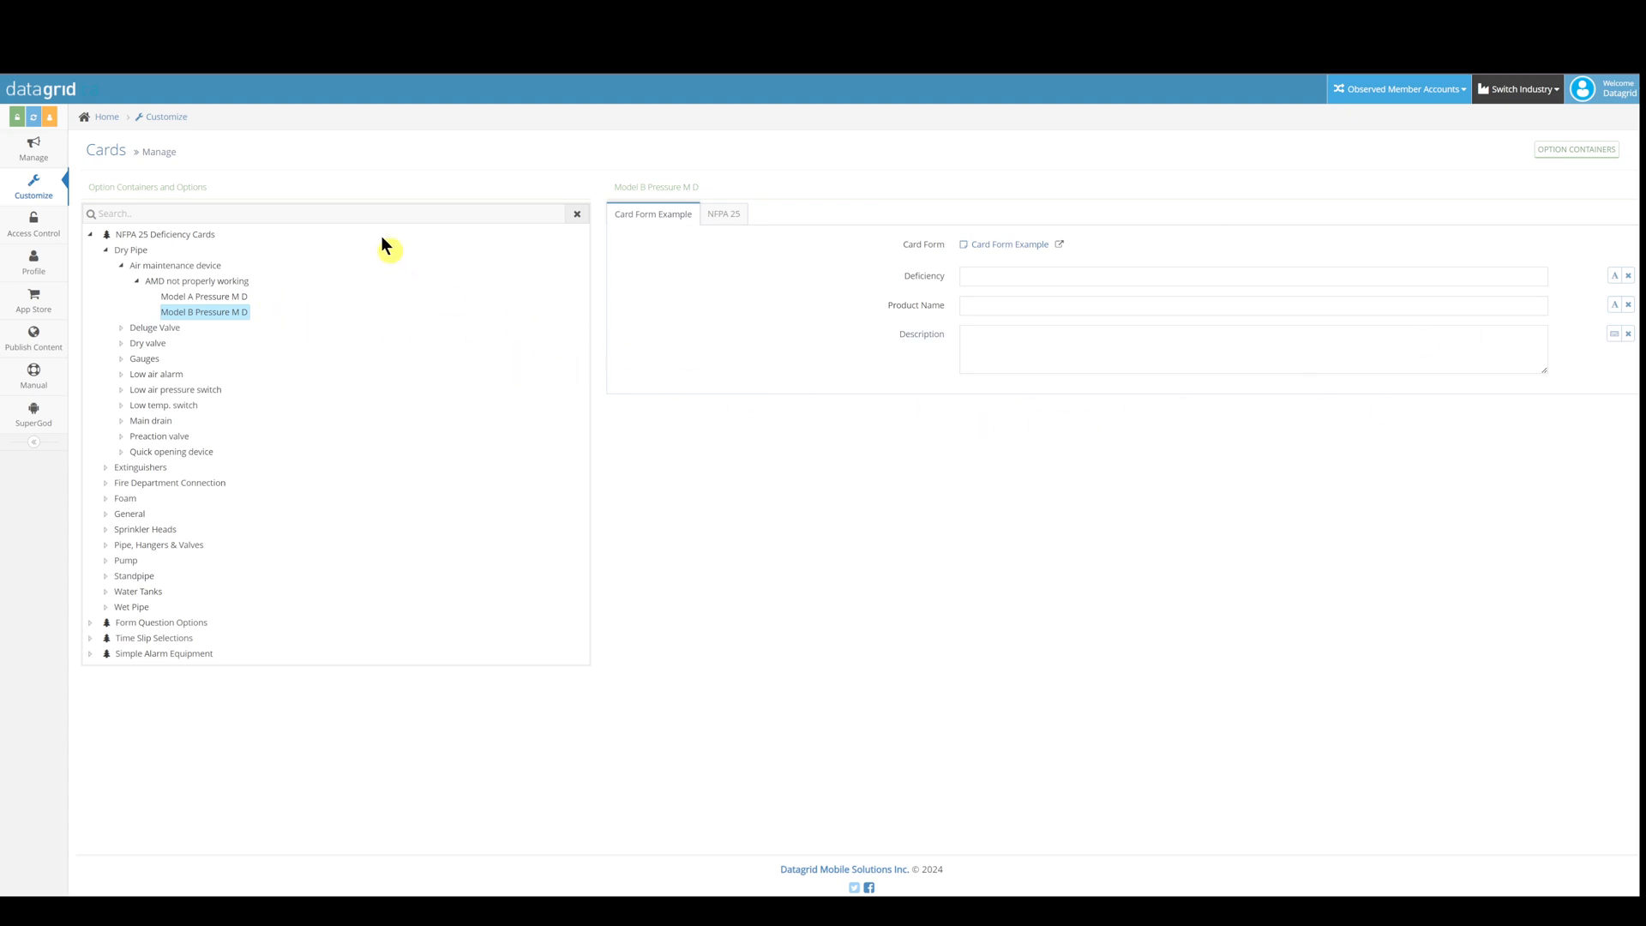
# Step: Browse the shared form fields and open the creation page for a new shared field
pyautogui.moveTo(56, 225)
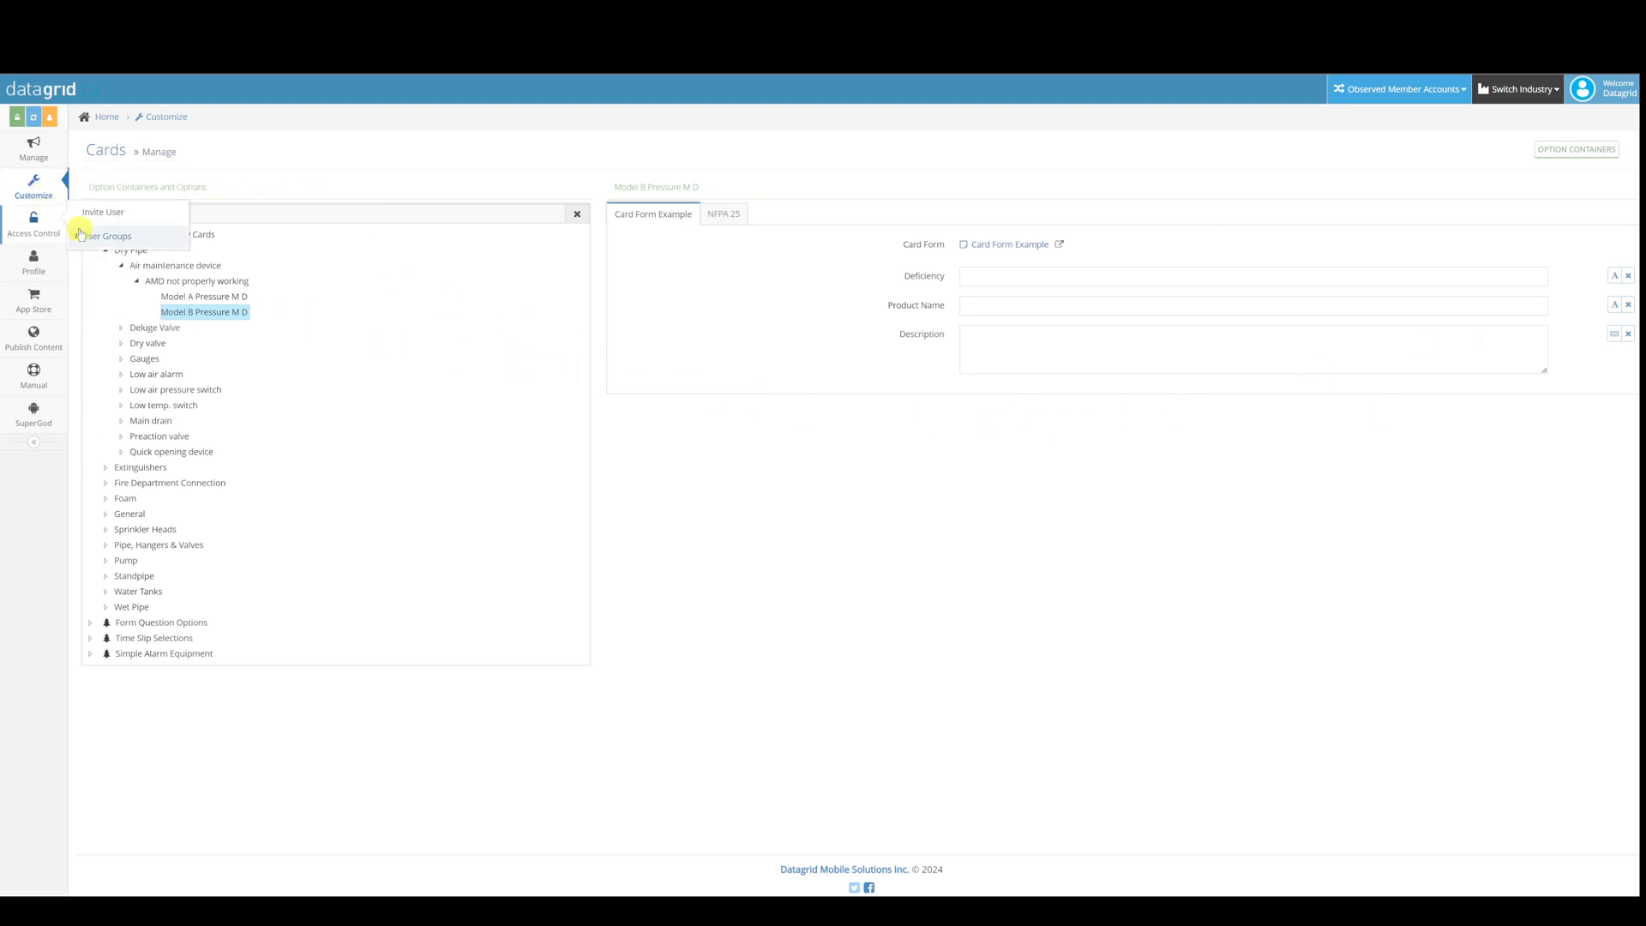
pyautogui.moveTo(37, 184)
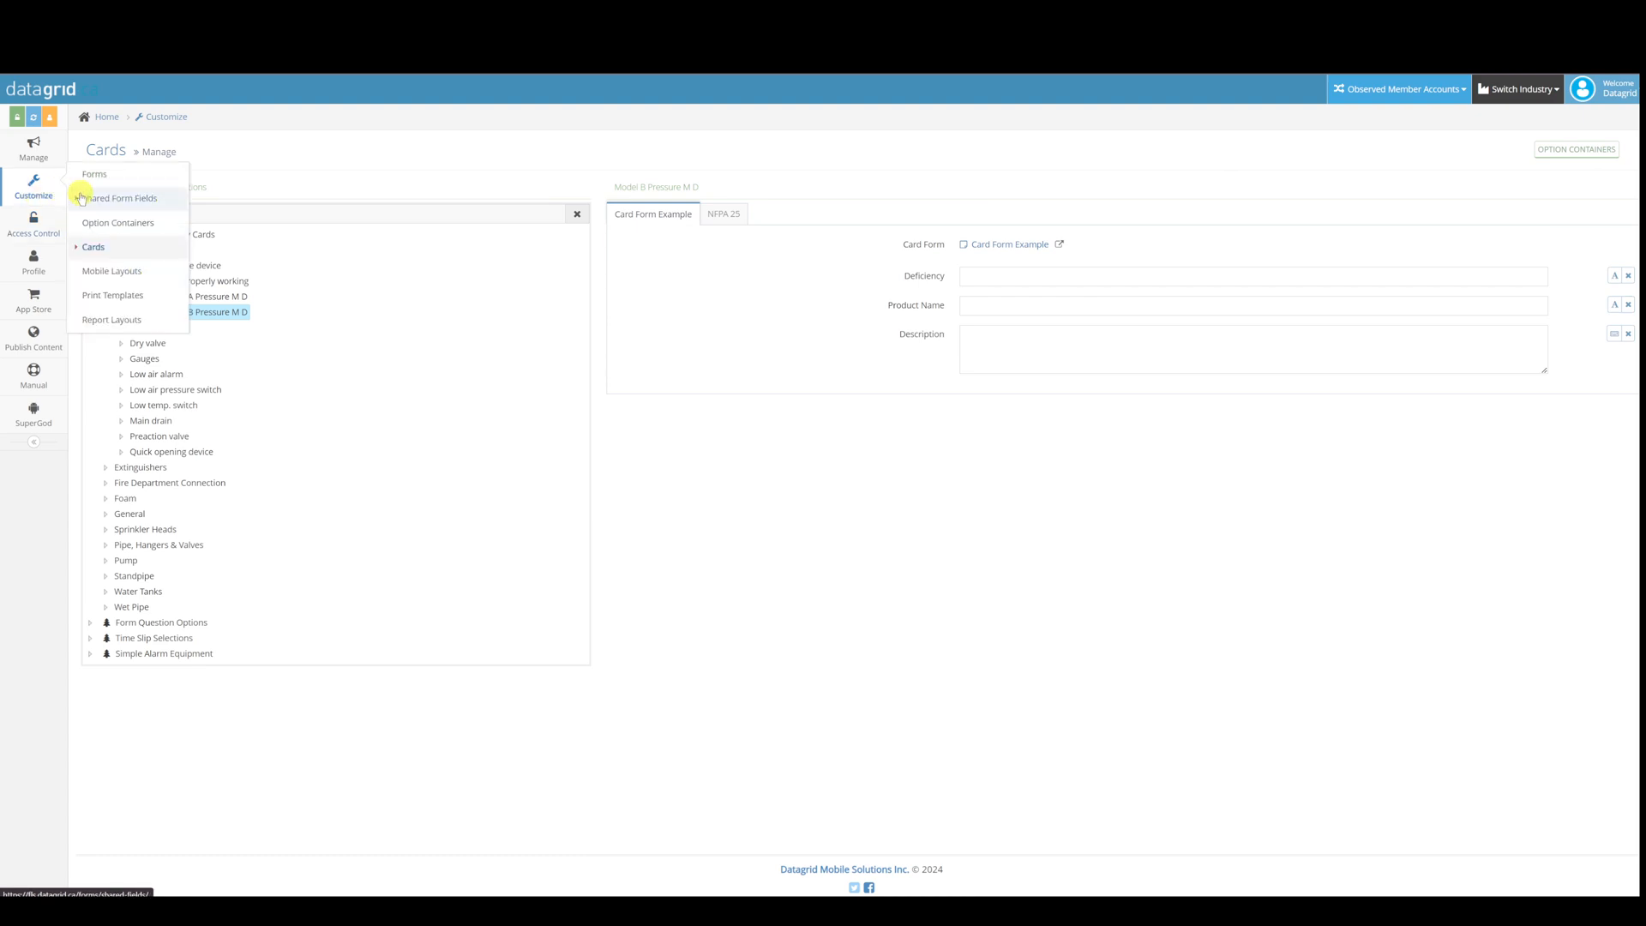
pyautogui.click(112, 200)
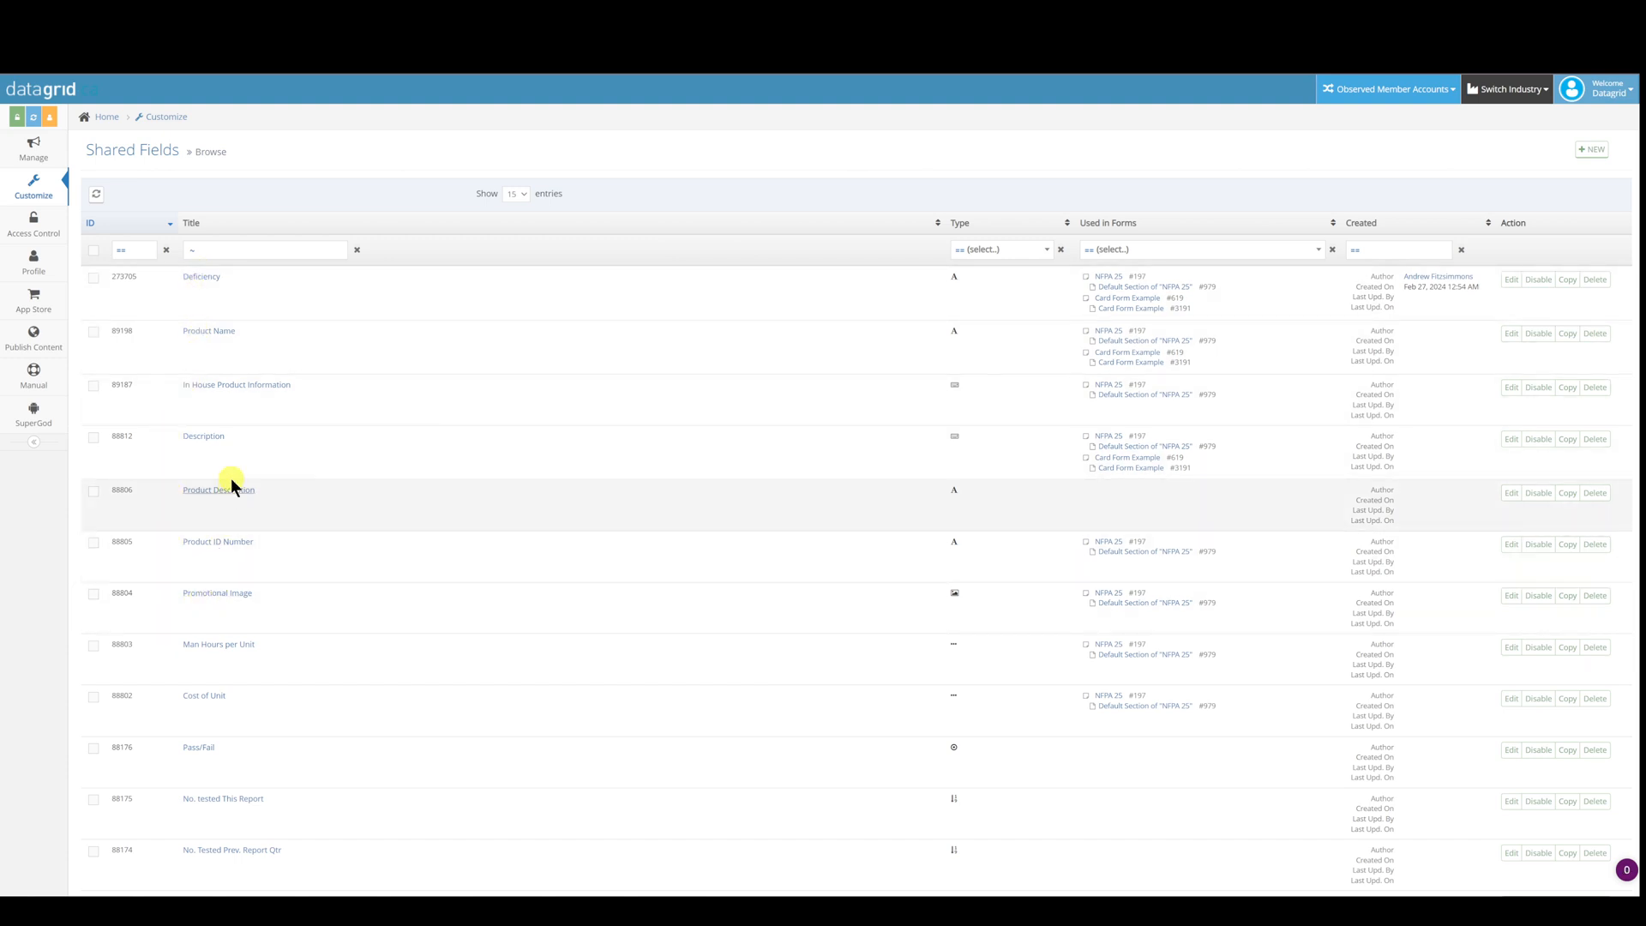
pyautogui.click(1591, 152)
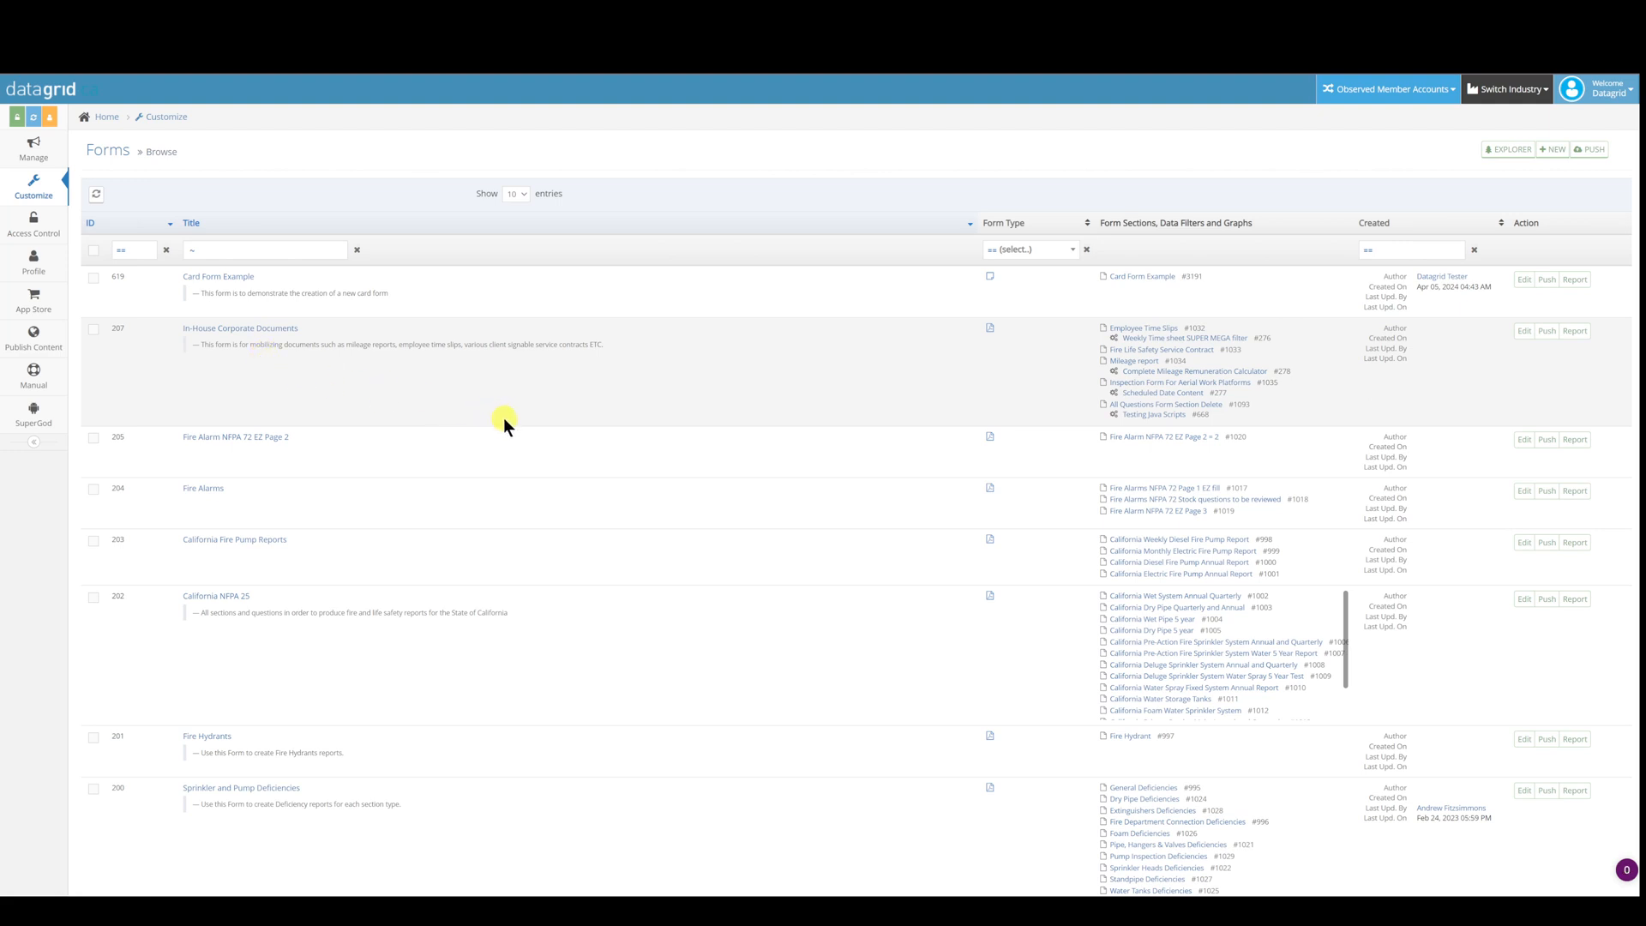
pyautogui.moveTo(1204, 342)
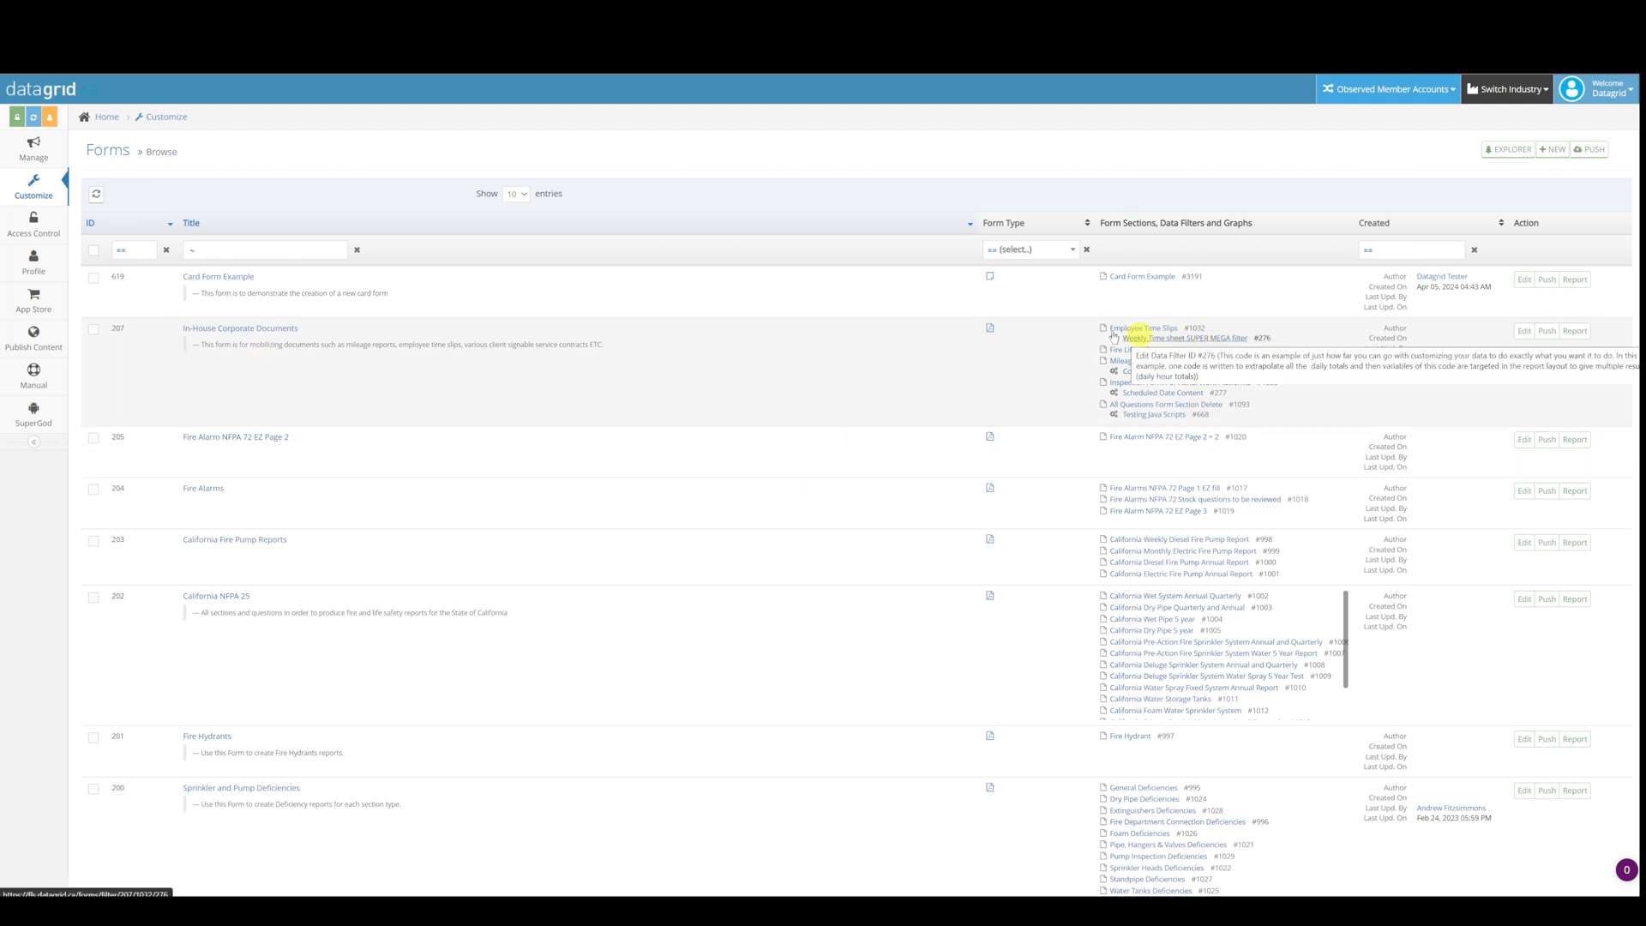